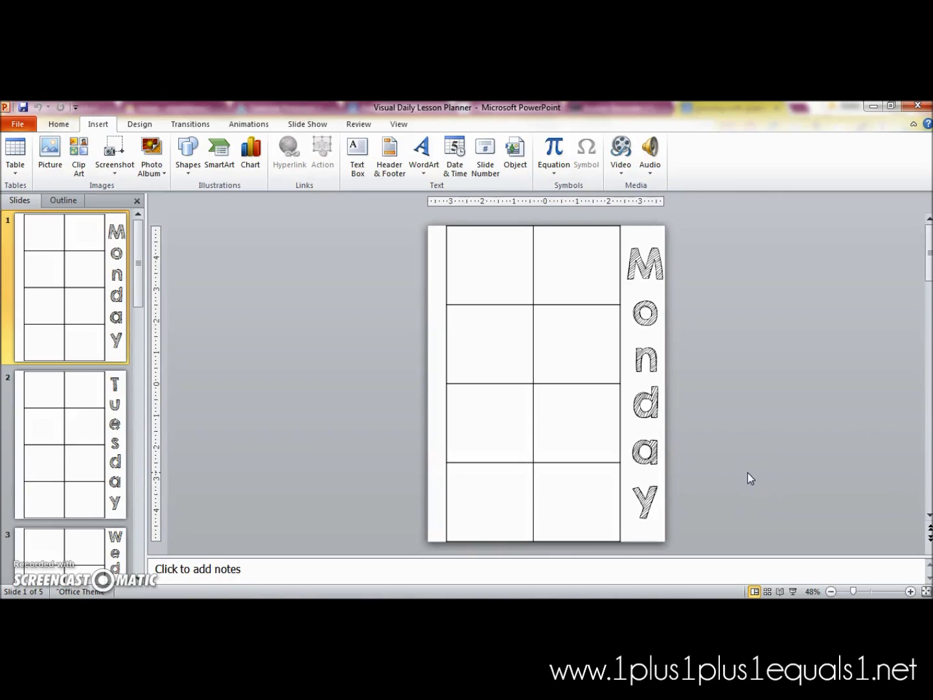
# Return to the Monday slide and nudge its grid table slightly toward the left edge
pyautogui.click(115, 410)
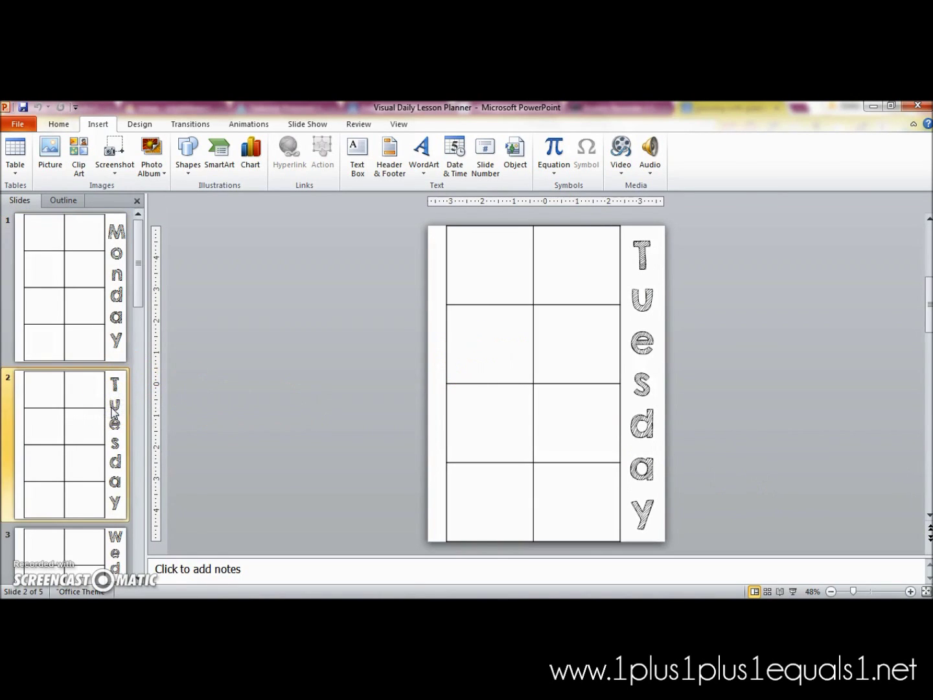
pyautogui.click(65, 275)
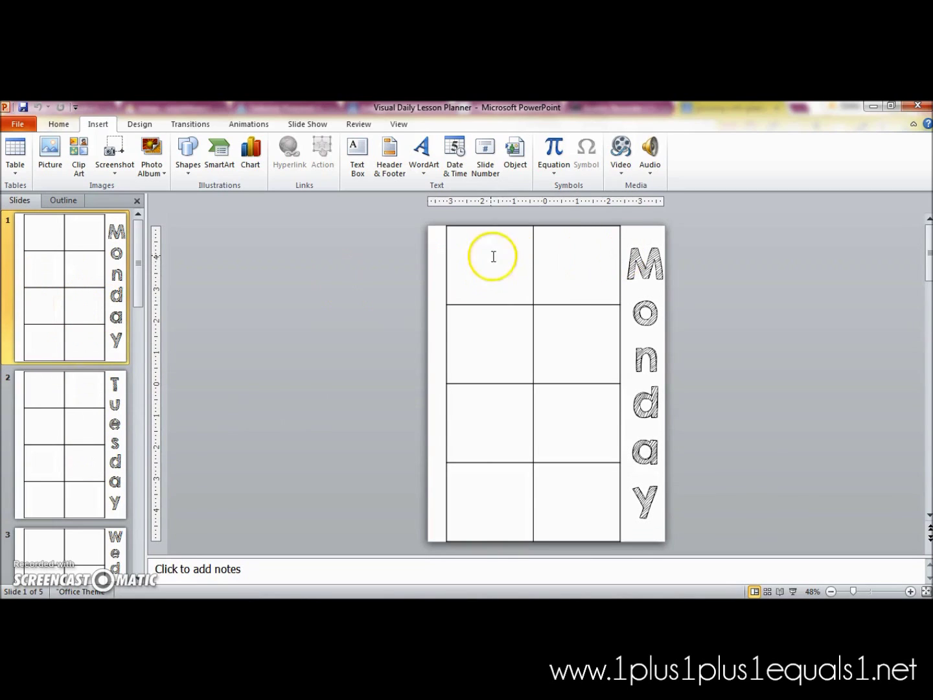
pyautogui.click(510, 277)
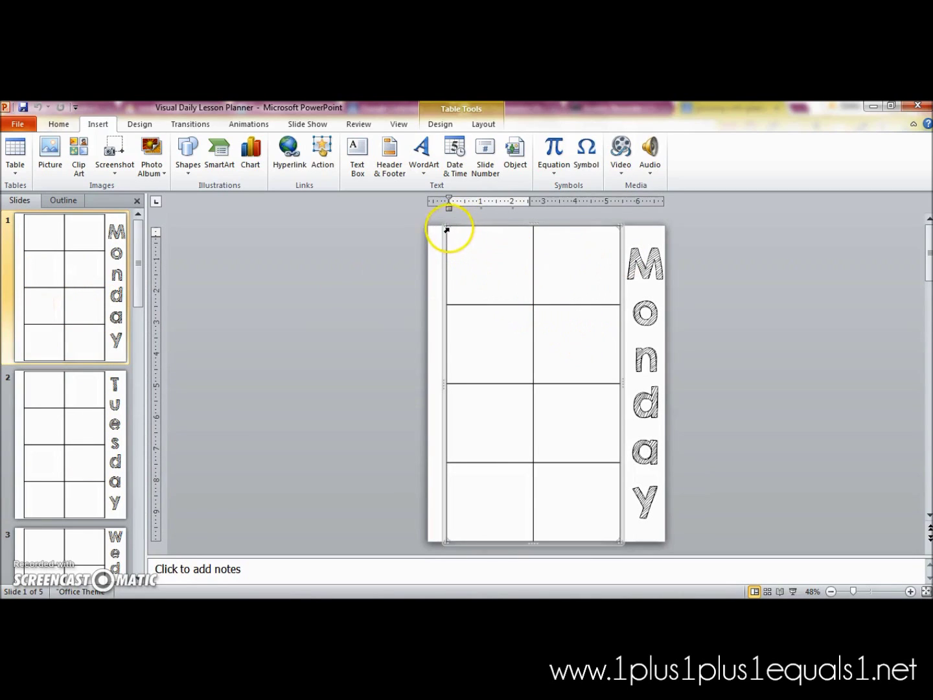
pyautogui.moveTo(448, 230)
pyautogui.mouseDown()
pyautogui.moveTo(458, 320)
pyautogui.moveTo(440, 231)
pyautogui.mouseUp()
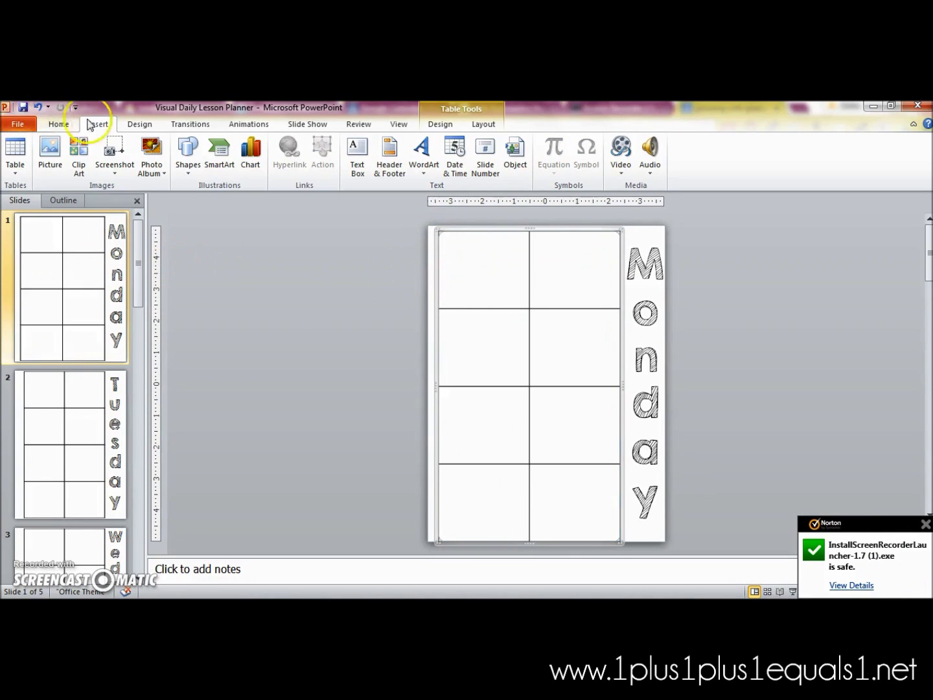
# Insert a 3x3 table on the Monday slide and stretch it over the existing grid
pyautogui.click(59, 124)
pyautogui.click(97, 125)
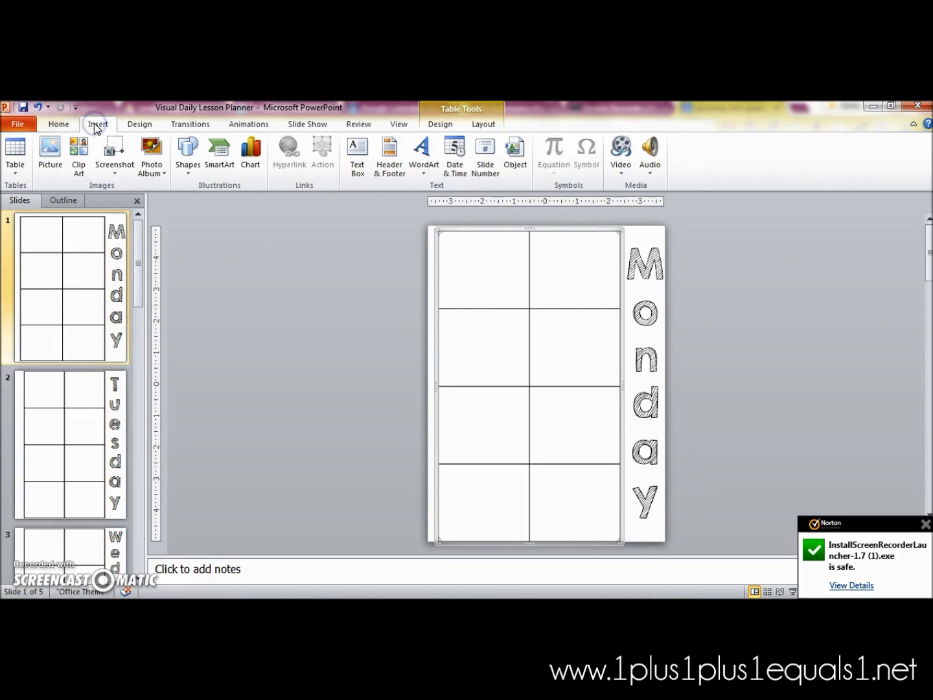
pyautogui.click(15, 155)
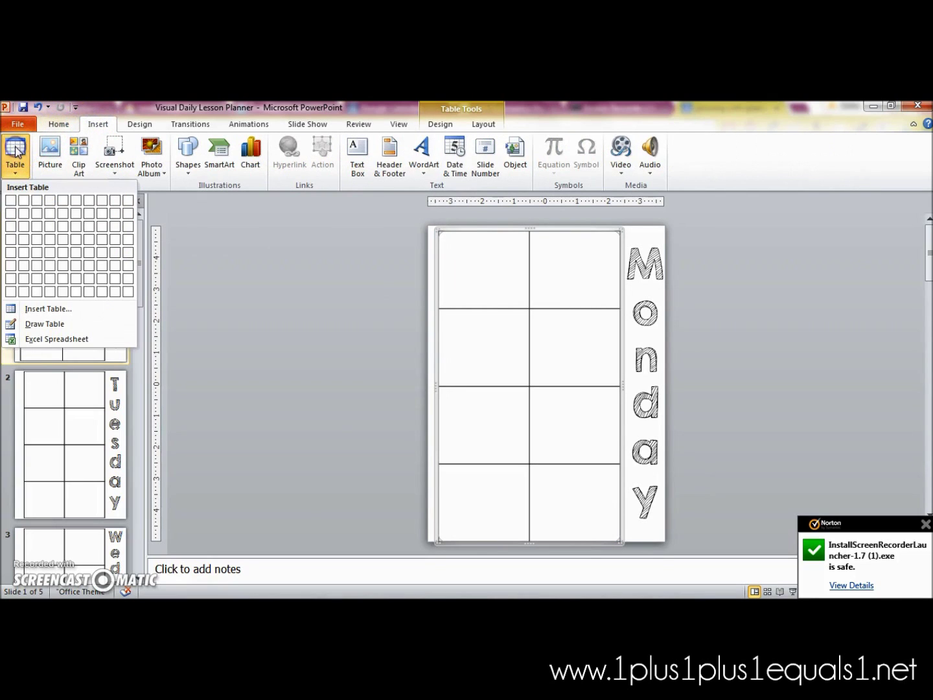
pyautogui.click(38, 230)
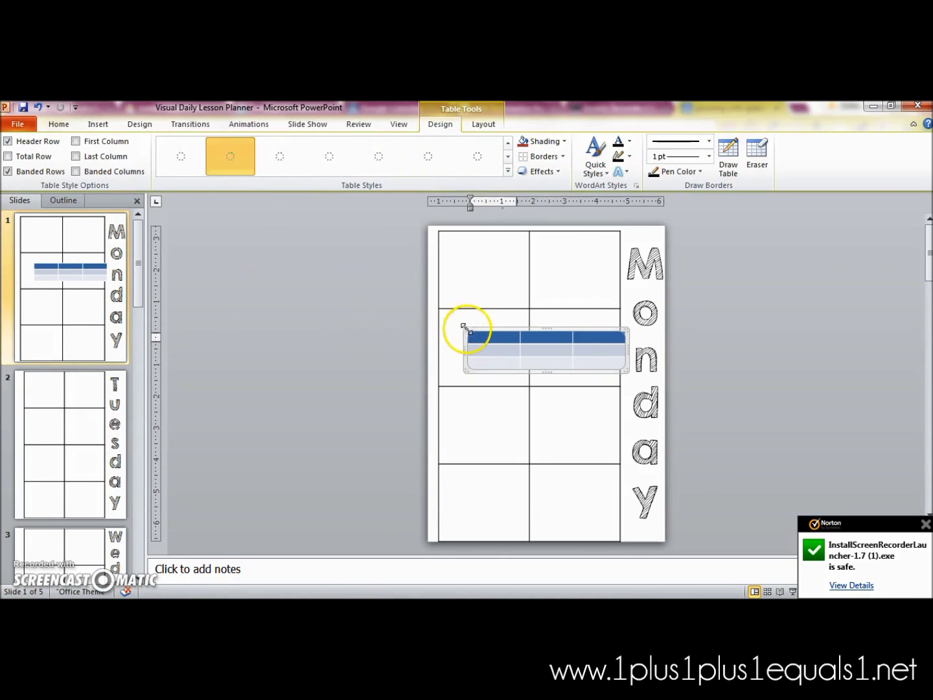
pyautogui.moveTo(466, 328); pyautogui.dragTo(438, 226)
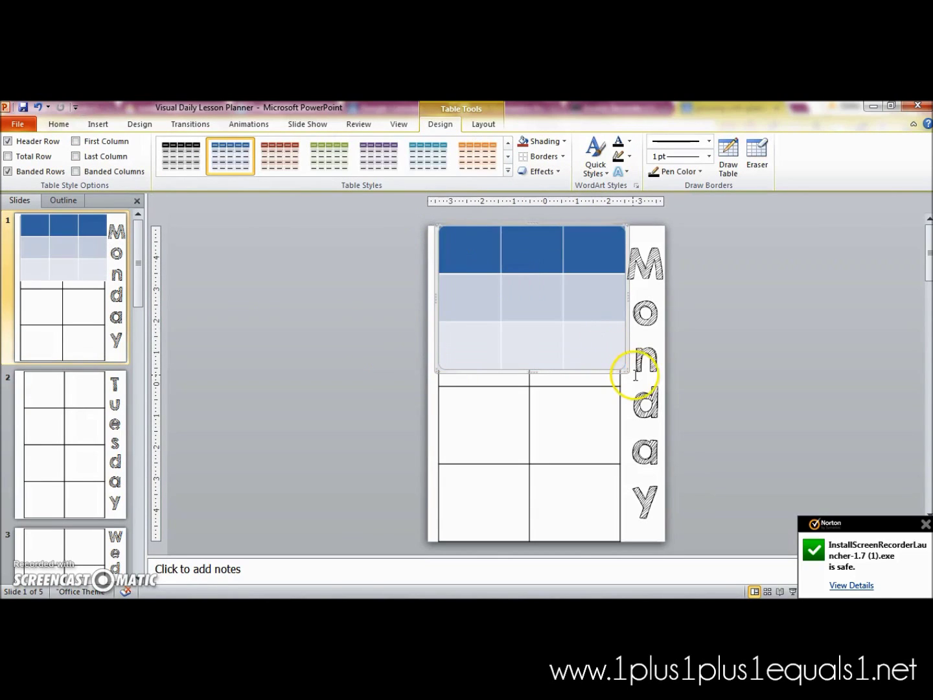
pyautogui.moveTo(623, 377); pyautogui.dragTo(618, 539)
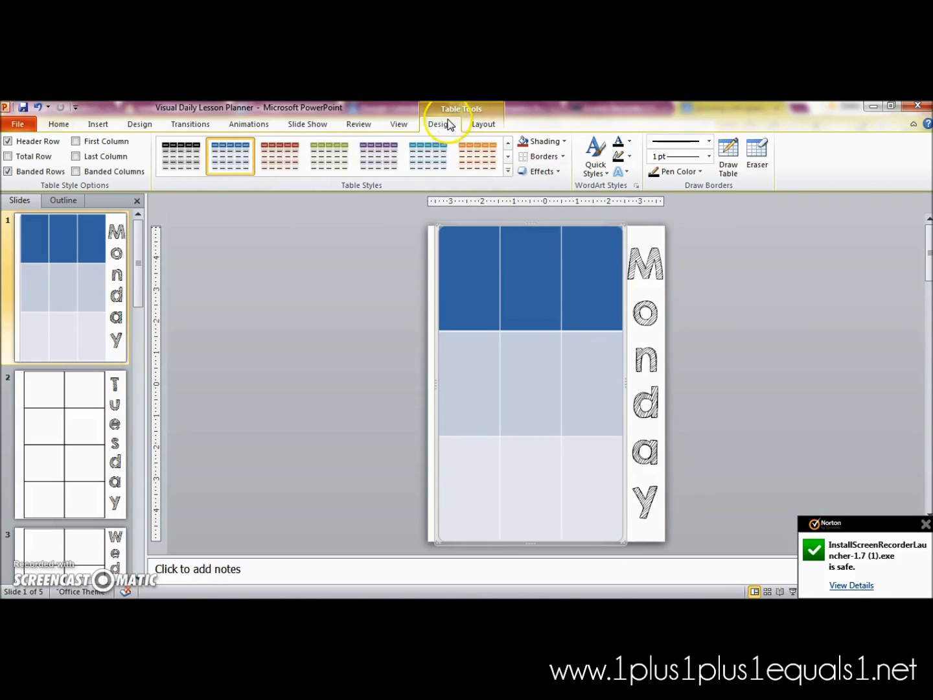
# Apply the plain black Table Grid style to the new table and drag it off the slide
pyautogui.click(508, 171)
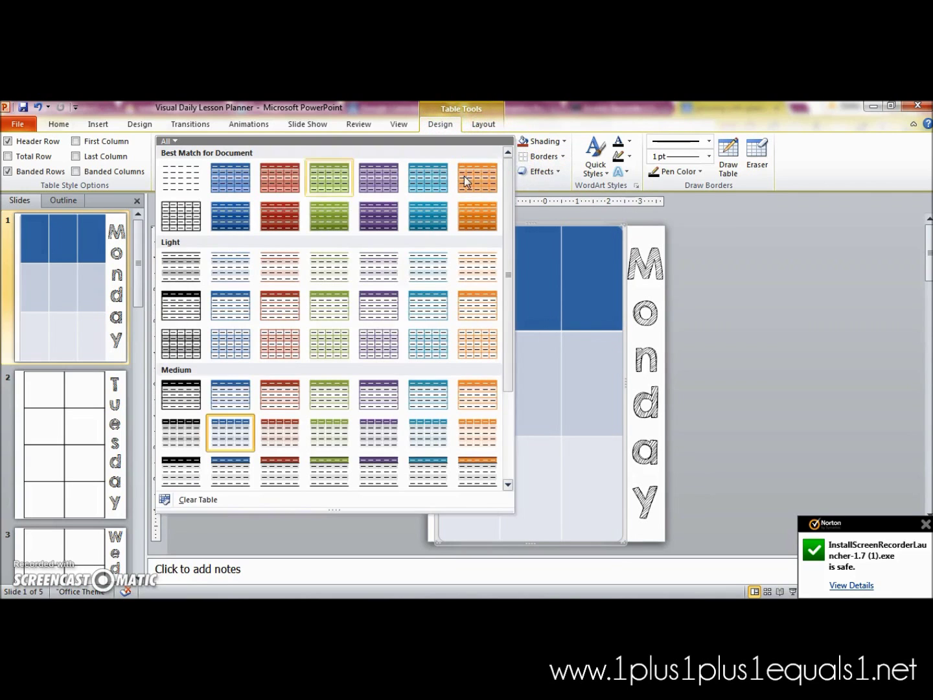
pyautogui.click(181, 216)
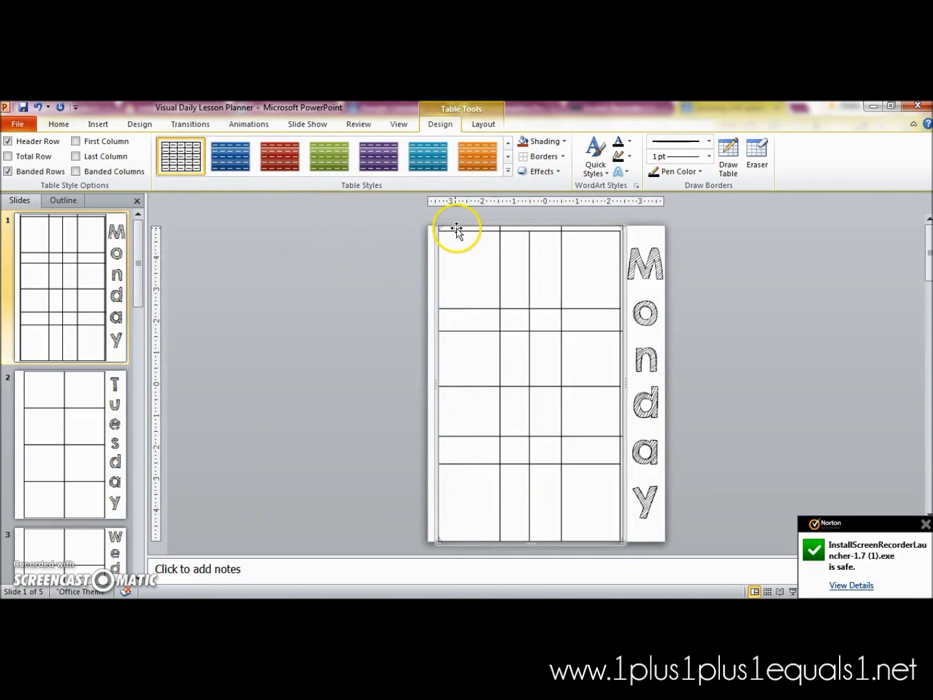
pyautogui.moveTo(473, 230); pyautogui.dragTo(281, 227)
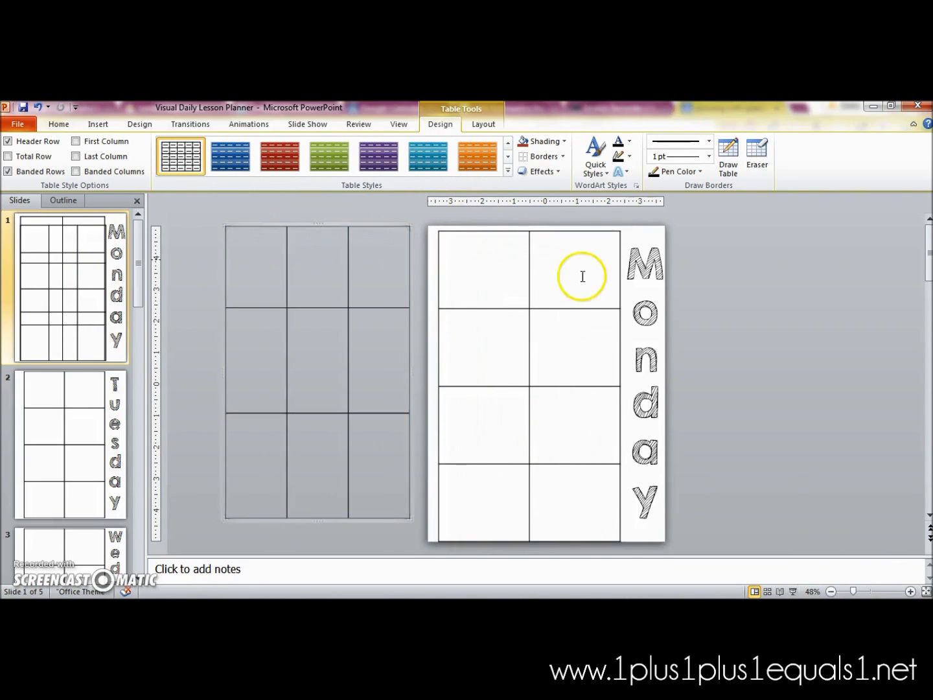
# Add a fourth row to the spare table and shrink it back to slide height
pyautogui.click(497, 287)
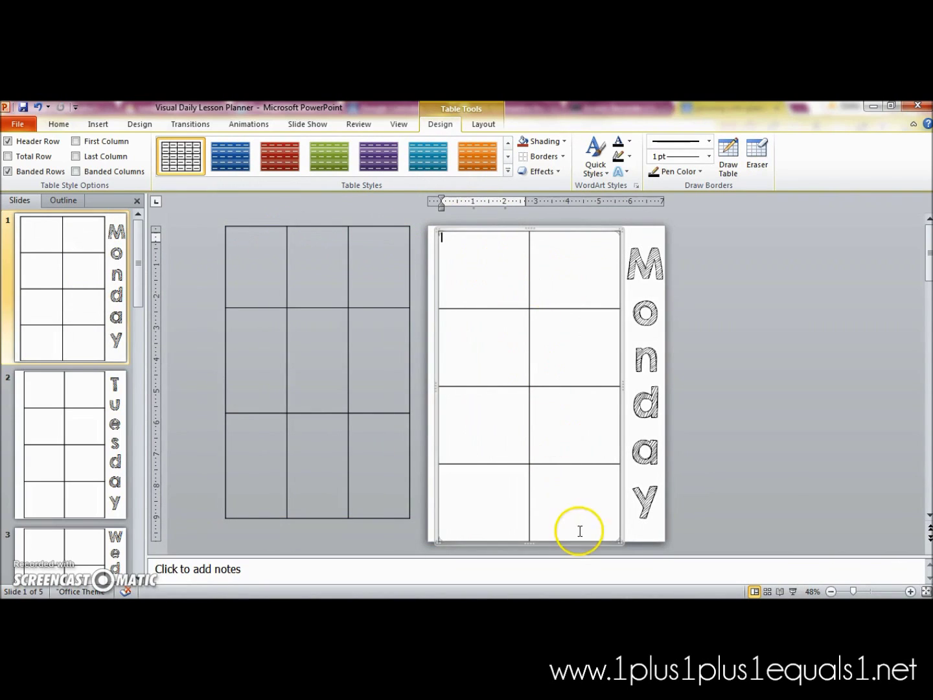
pyautogui.click(383, 475)
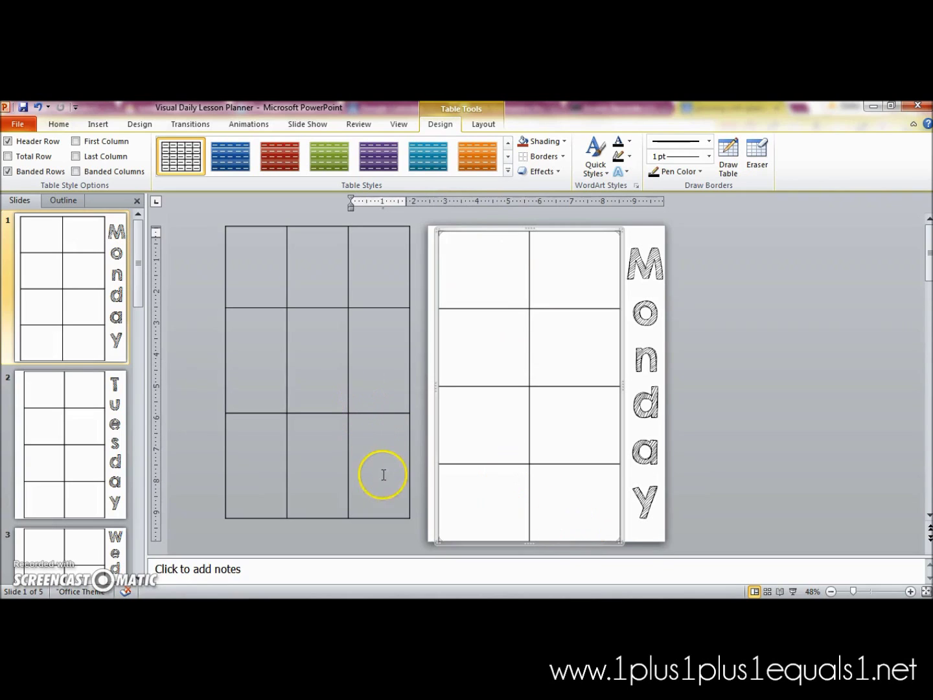
pyautogui.rightClick(374, 423)
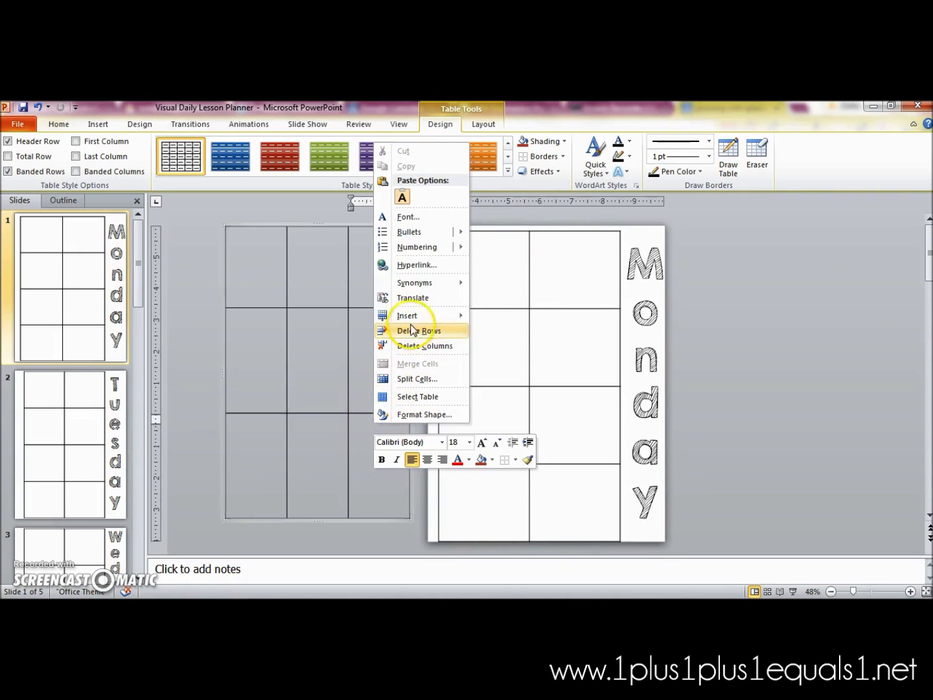
pyautogui.moveTo(413, 322)
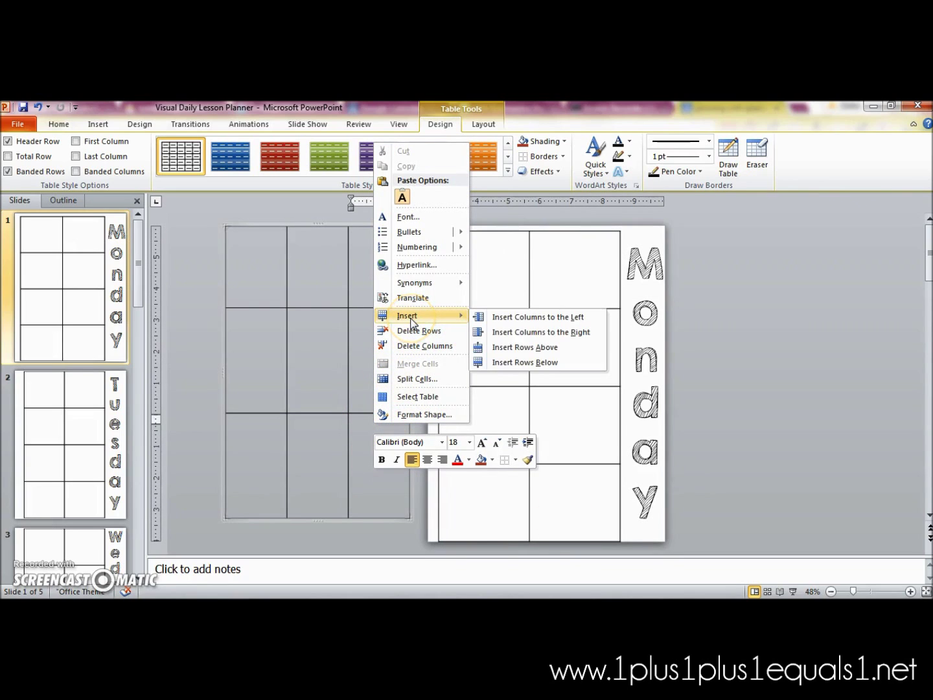
pyautogui.click(519, 361)
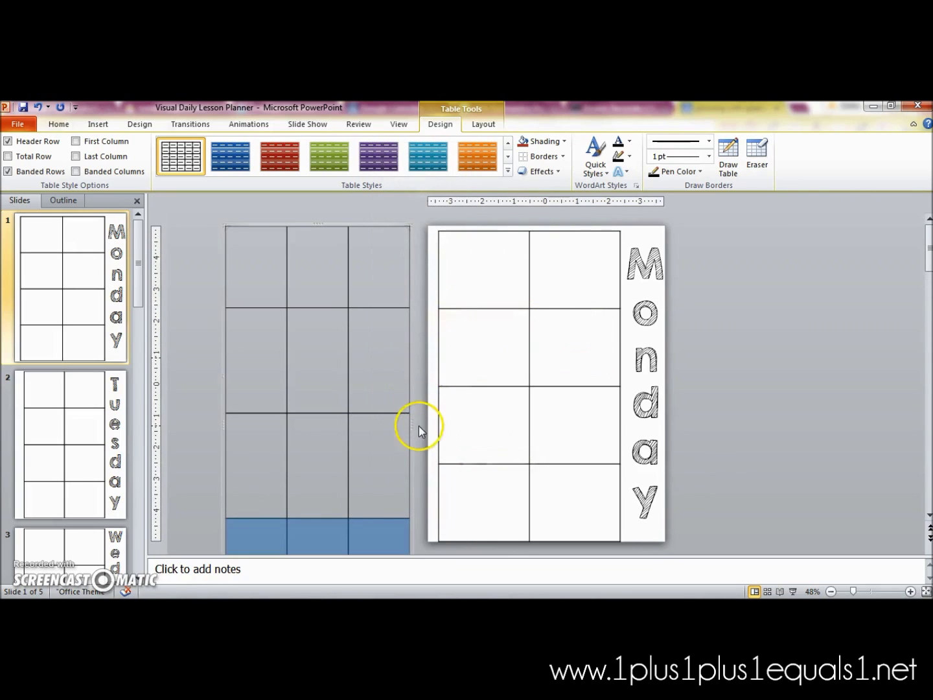
pyautogui.scroll(-3, 396, 496)
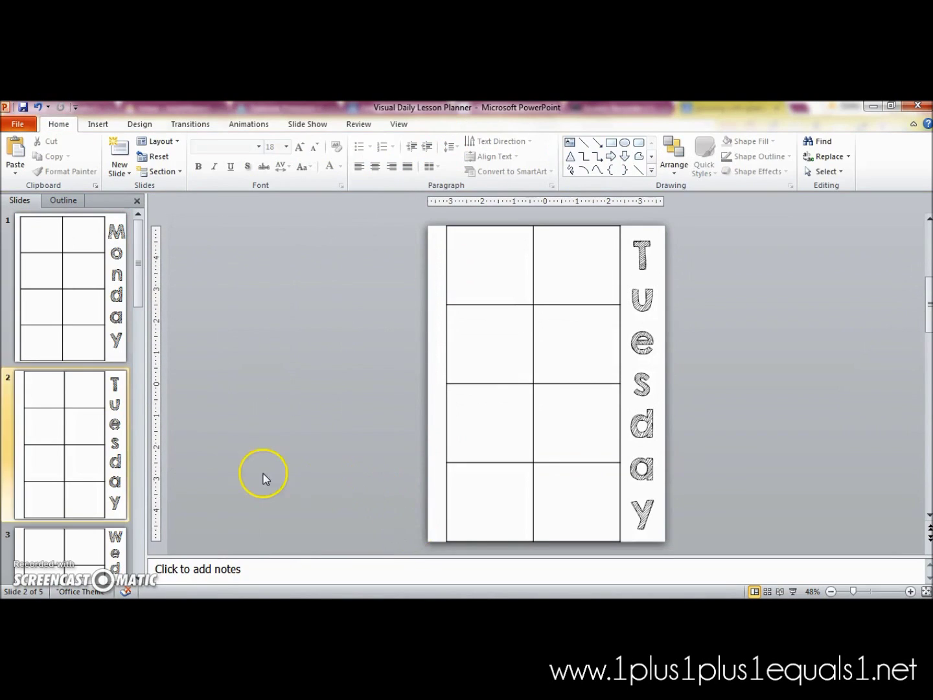
pyautogui.scroll(2, 273, 469)
pyautogui.click(411, 544)
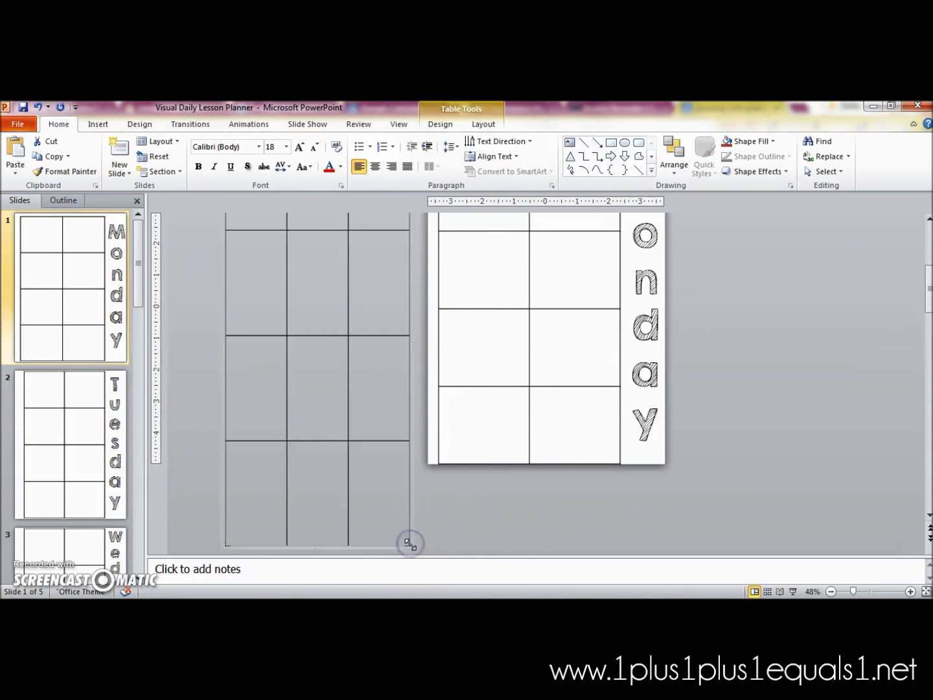
pyautogui.moveTo(411, 546); pyautogui.dragTo(417, 451)
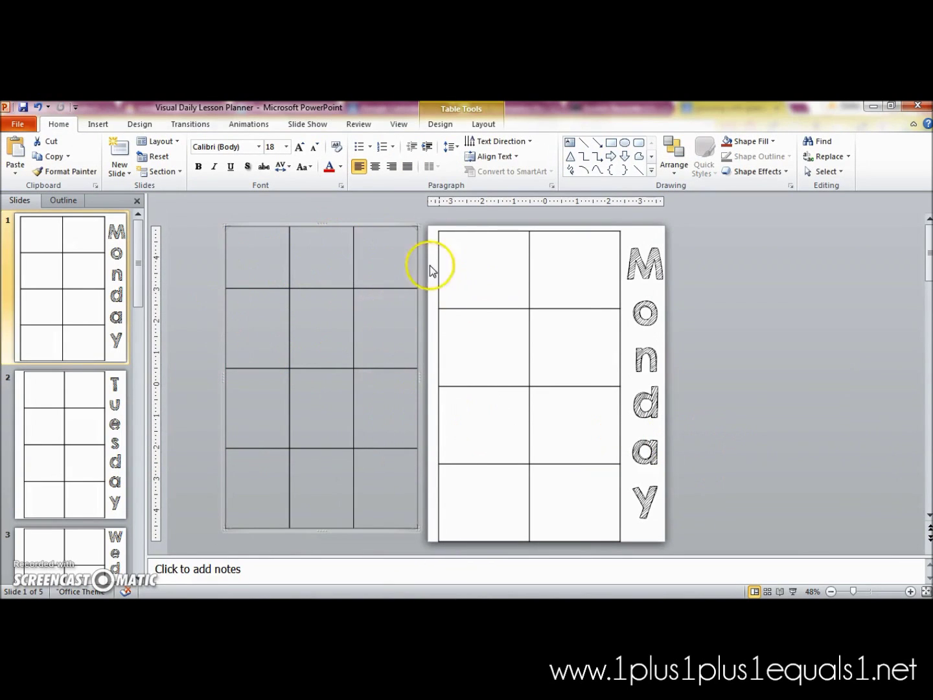
# Delete the spare grid table, then select and slightly shift the Monday text box
pyautogui.press('Delete')
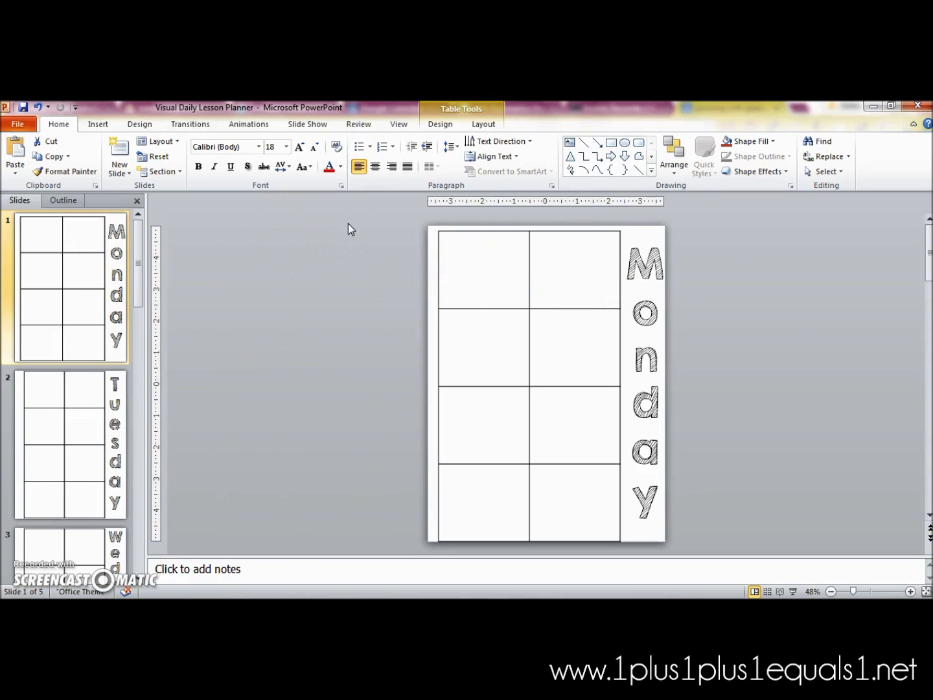
pyautogui.click(647, 271)
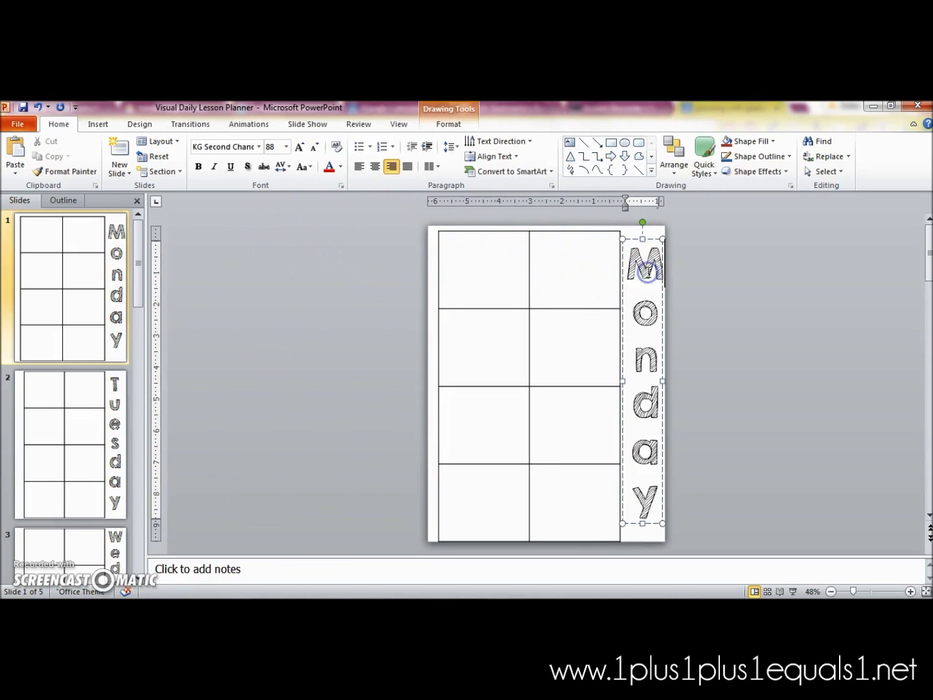
pyautogui.click(656, 237)
pyautogui.moveTo(910, 296); pyautogui.dragTo(893, 295)
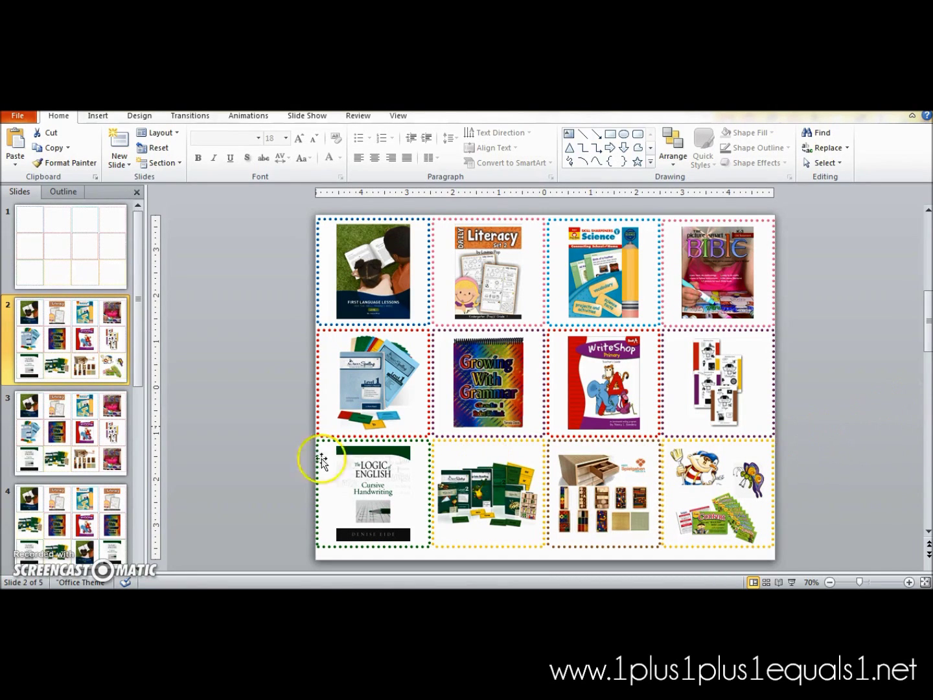
# Browse the picture-card deck's slides, then return to the empty dotted-grid first slide
pyautogui.click(68, 428)
pyautogui.scroll(-2, 62, 434)
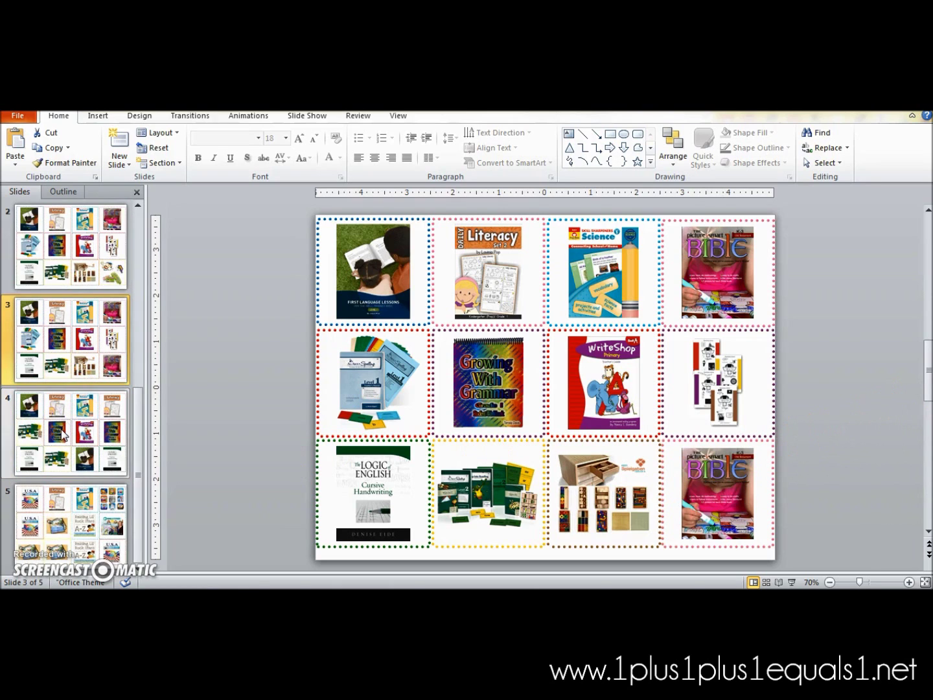
pyautogui.click(74, 424)
pyautogui.press('Down')
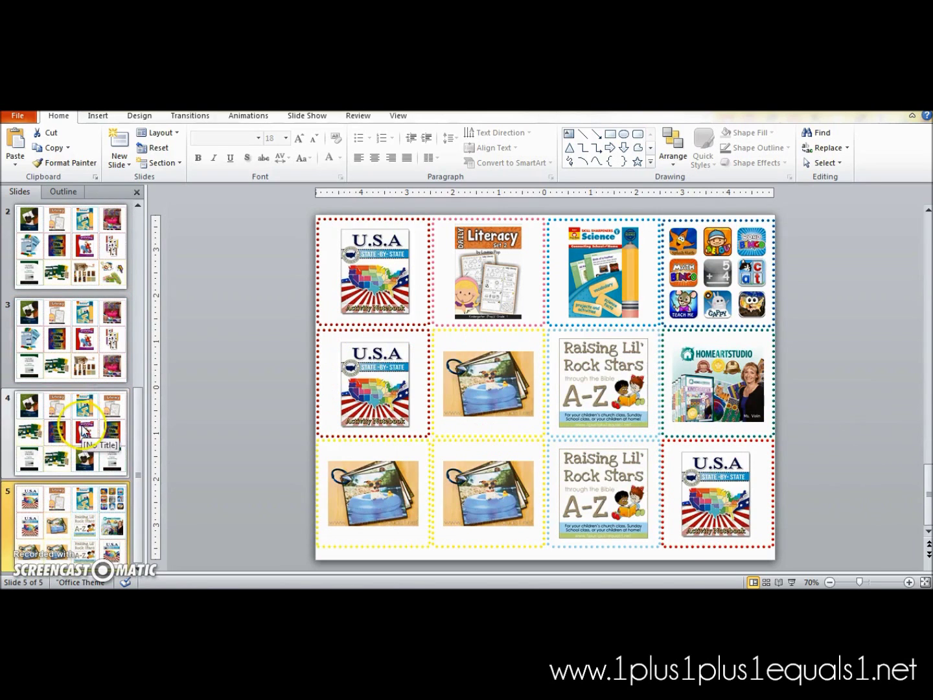
pyautogui.scroll(3, 74, 356)
pyautogui.click(68, 259)
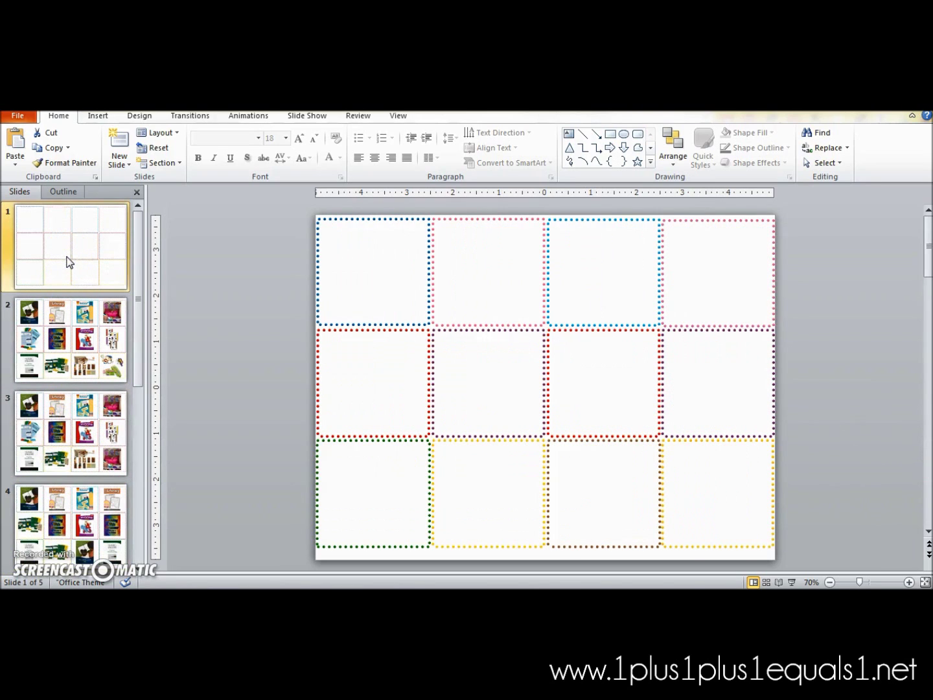
# Try enlarging the top-left dotted square, then undo the resize
pyautogui.click(341, 258)
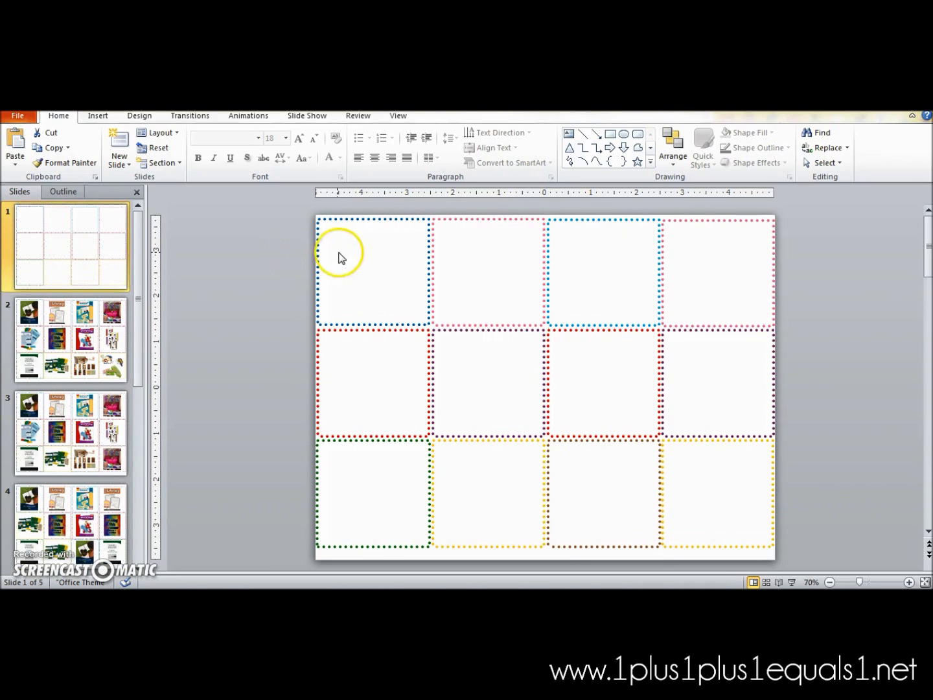
pyautogui.click(383, 224)
pyautogui.moveTo(428, 323)
pyautogui.mouseDown()
pyautogui.moveTo(487, 369)
pyautogui.moveTo(433, 327)
pyautogui.mouseUp()
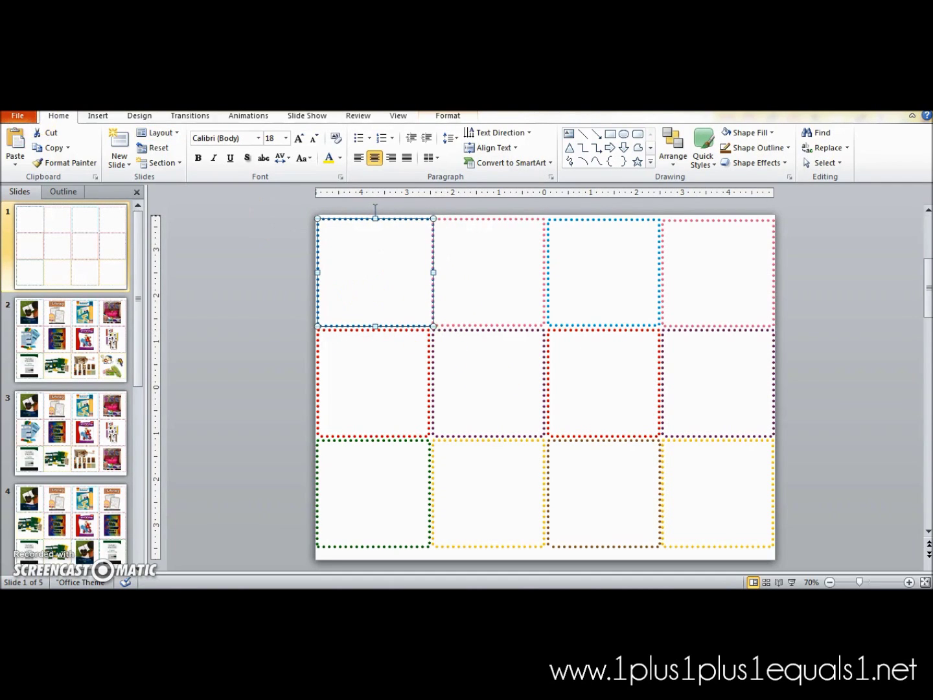
pyautogui.hotkey('ctrl', 'z')
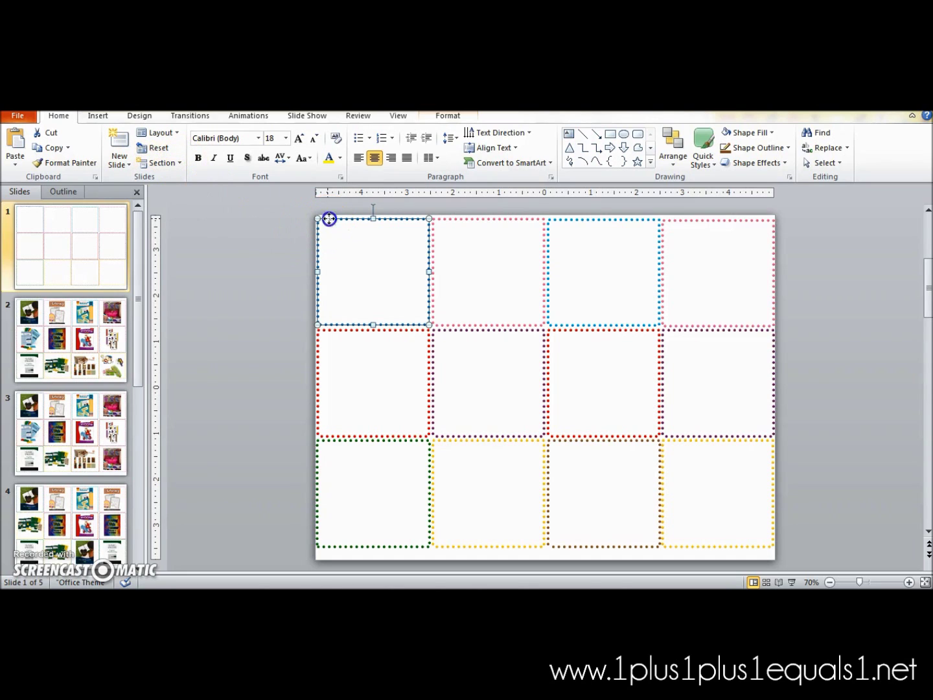
pyautogui.click(98, 117)
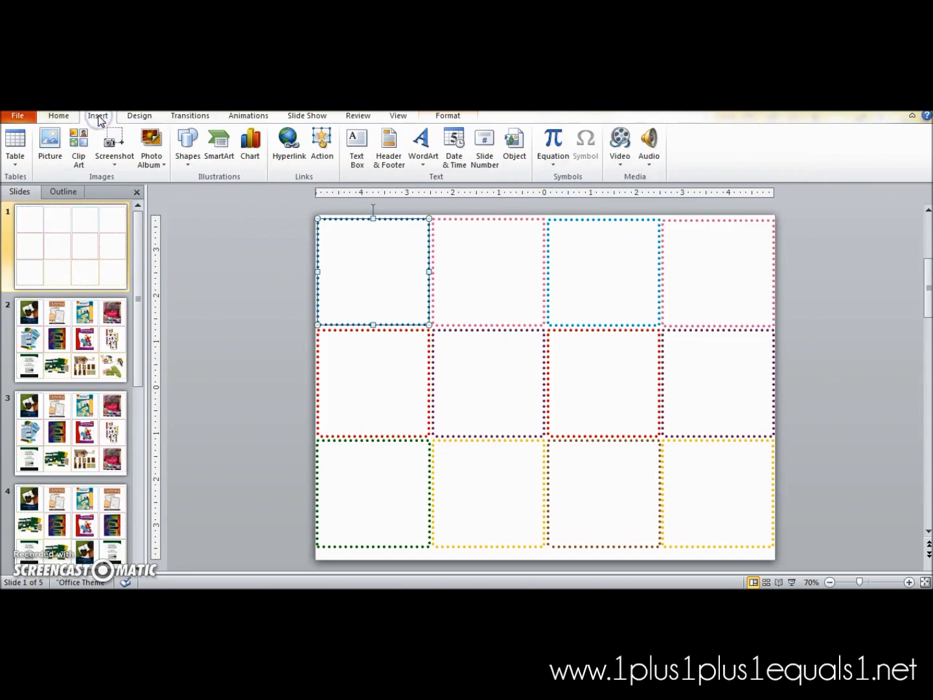
# Draw a rectangle over the top-left dotted square on slide 1
pyautogui.click(190, 146)
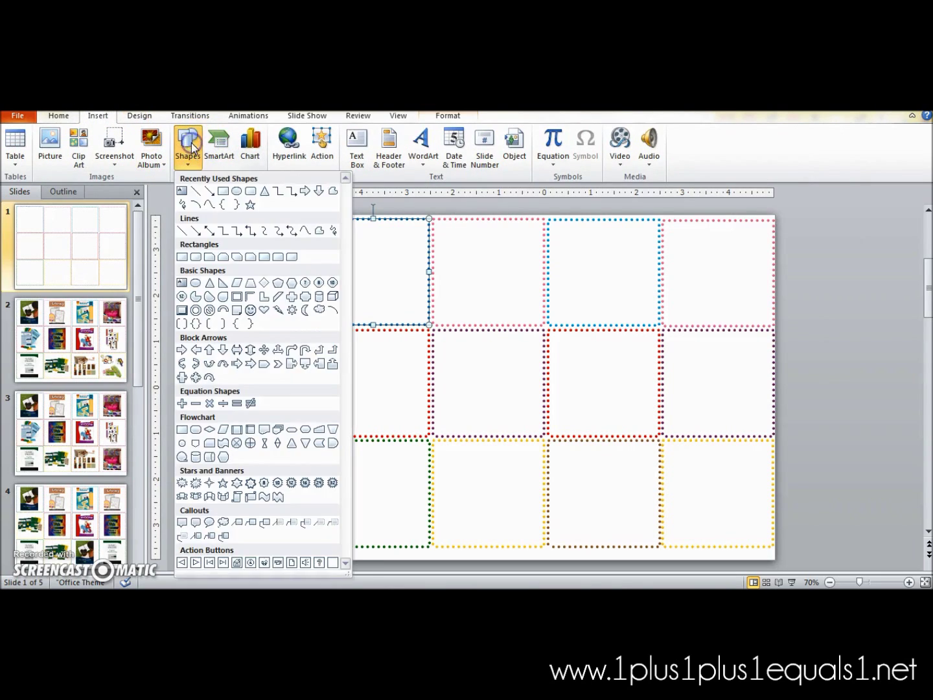
pyautogui.click(222, 190)
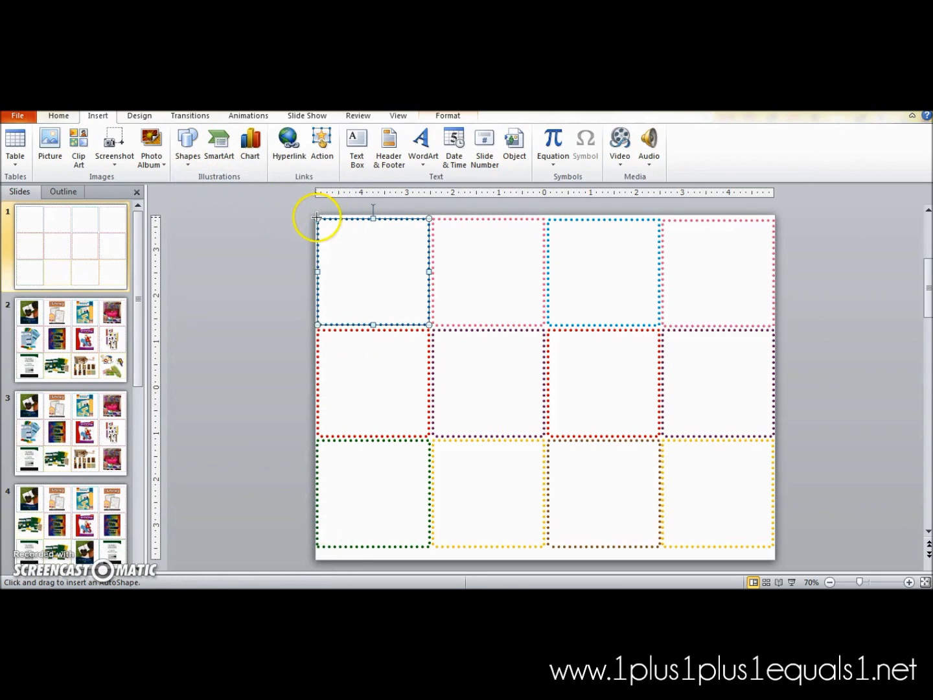
pyautogui.moveTo(316, 217); pyautogui.dragTo(429, 323)
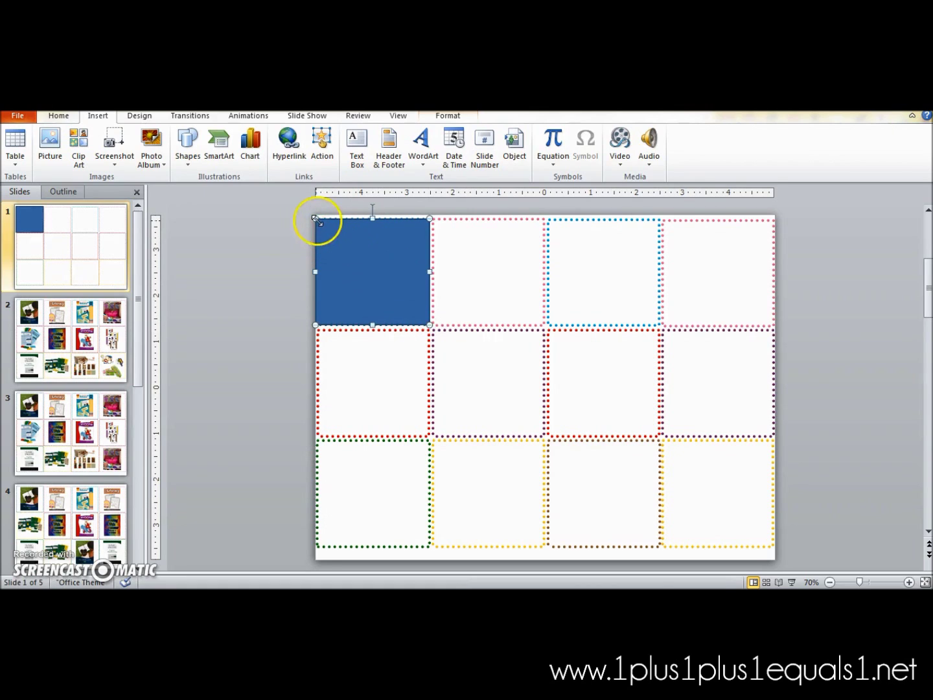
# Fit the rectangle to the square, remove its fill, and give it a dark teal outline
pyautogui.moveTo(318, 220); pyautogui.dragTo(320, 221)
pyautogui.doubleClick(347, 237)
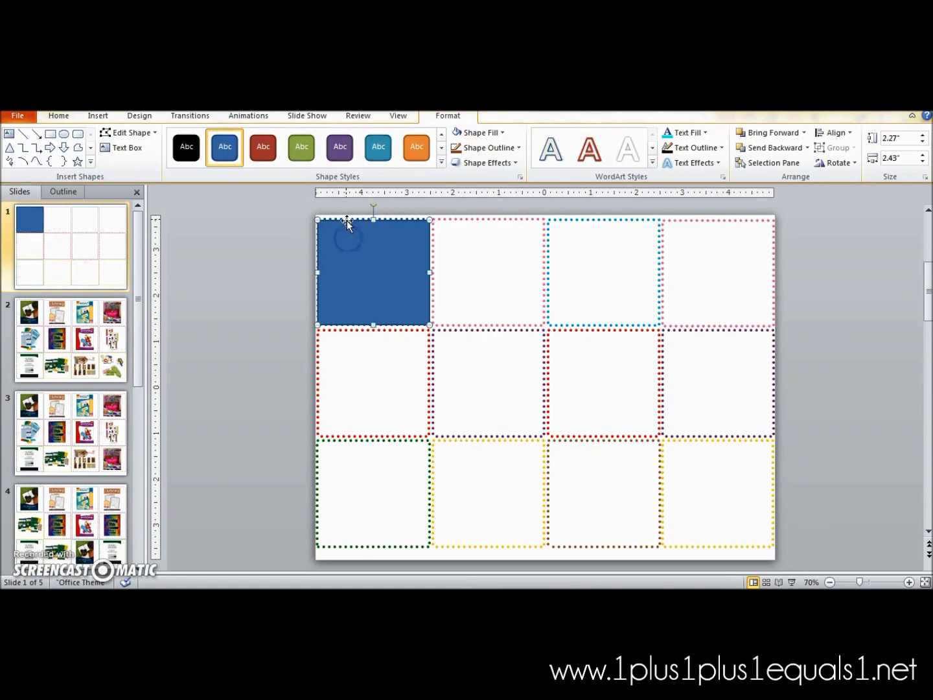
pyautogui.click(503, 134)
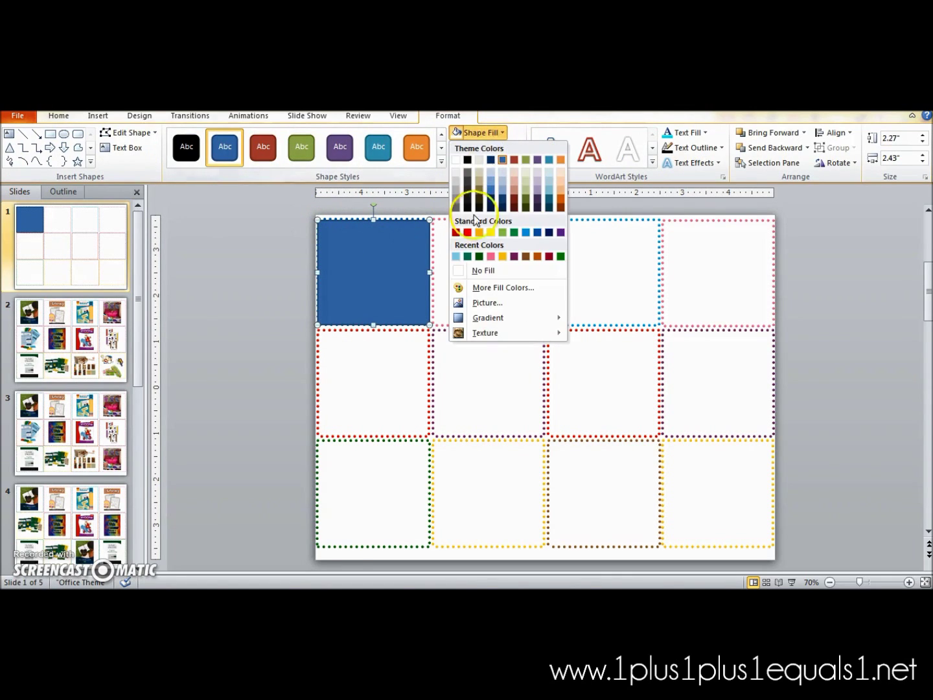
pyautogui.click(477, 271)
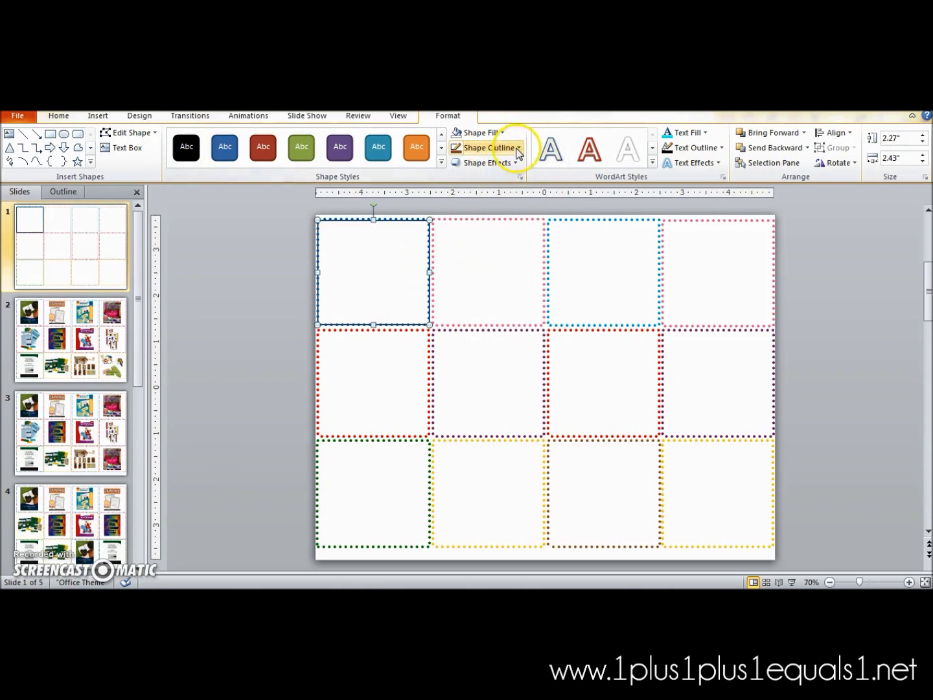
pyautogui.click(518, 148)
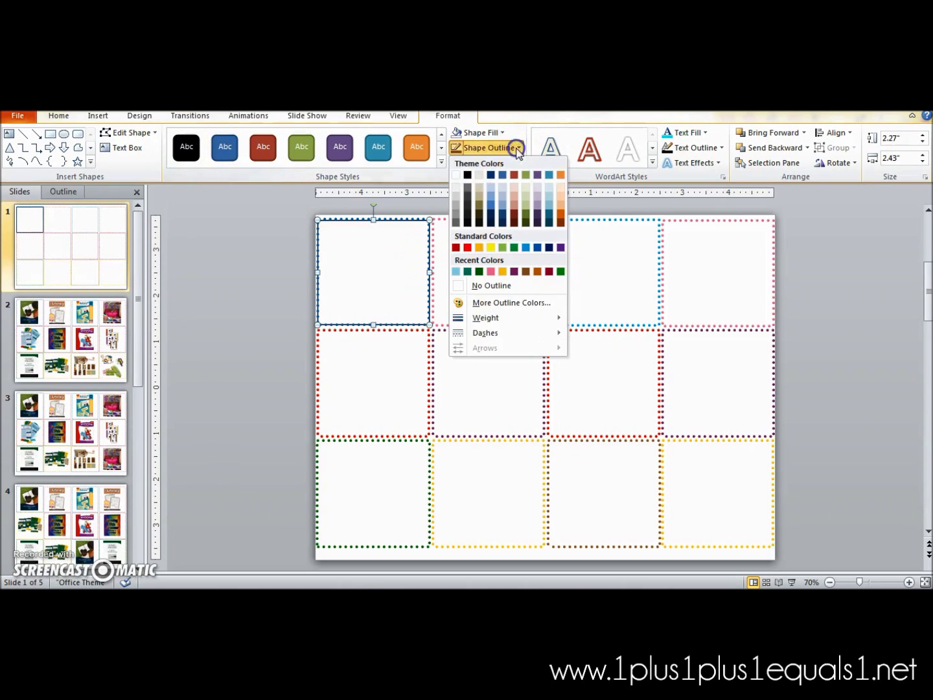
pyautogui.click(468, 272)
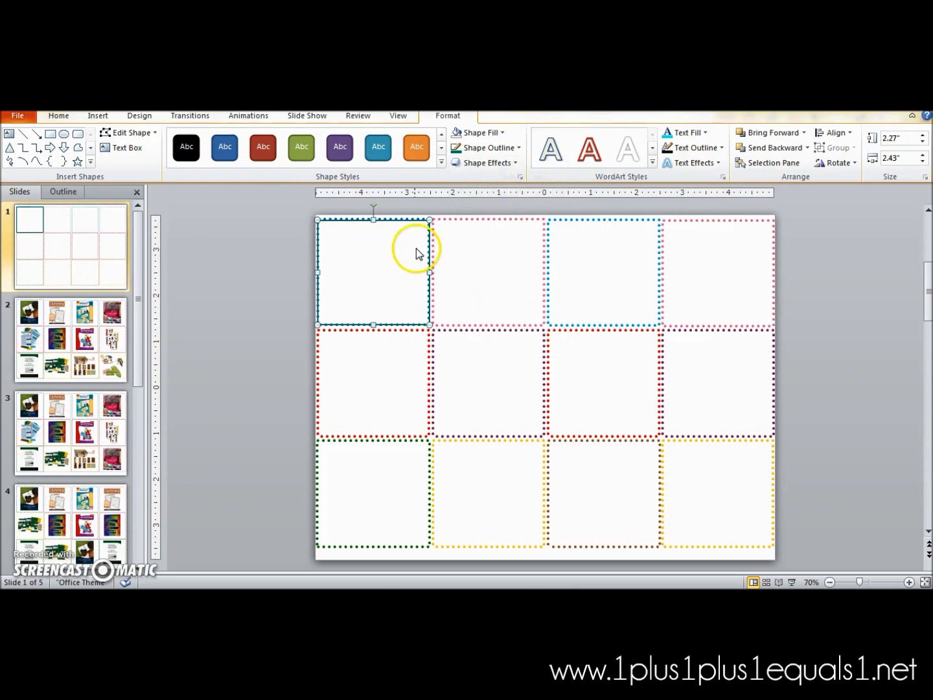
# Make the teal box's outline square-dotted
pyautogui.moveTo(415, 229); pyautogui.dragTo(359, 233)
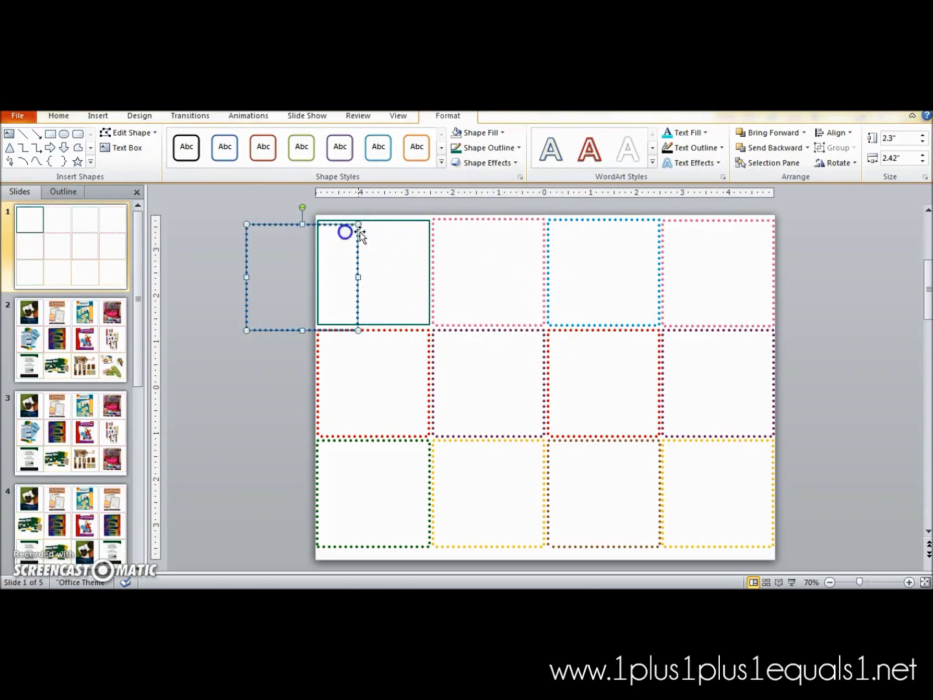
pyautogui.press('Delete')
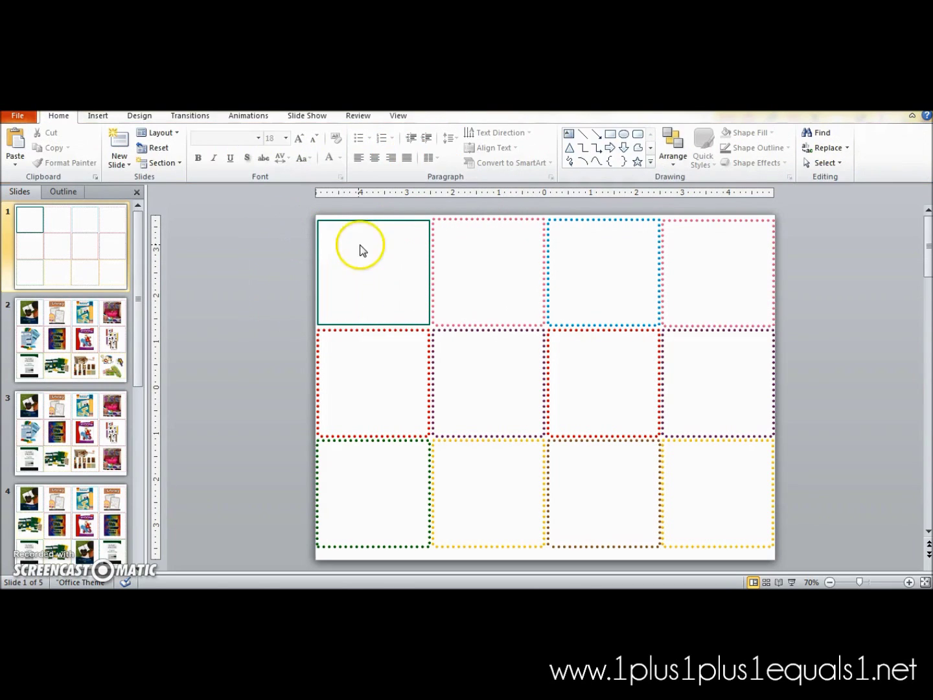
pyautogui.click(420, 220)
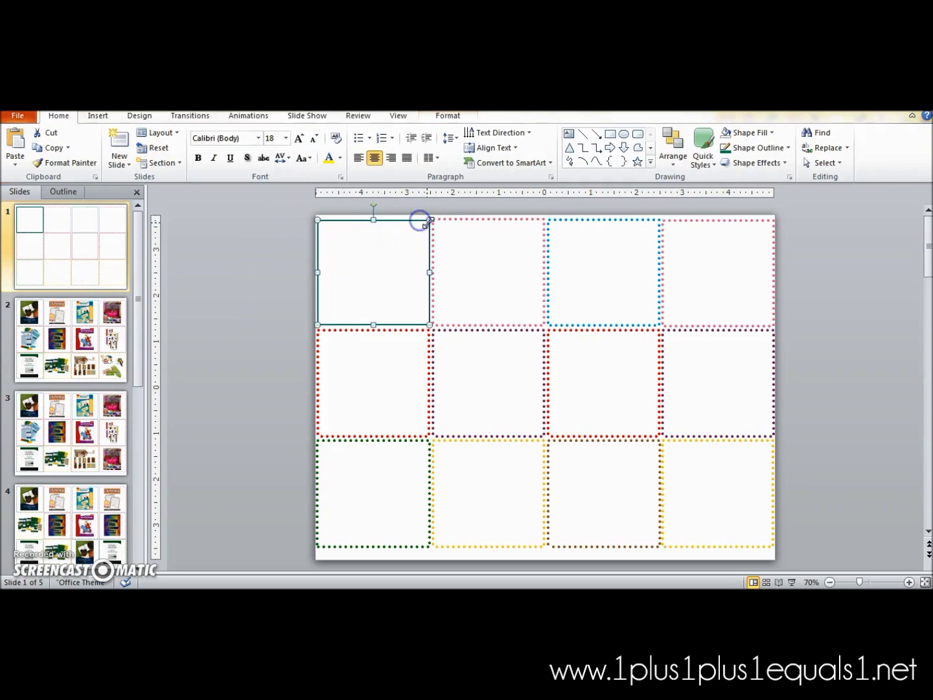
pyautogui.doubleClick(417, 223)
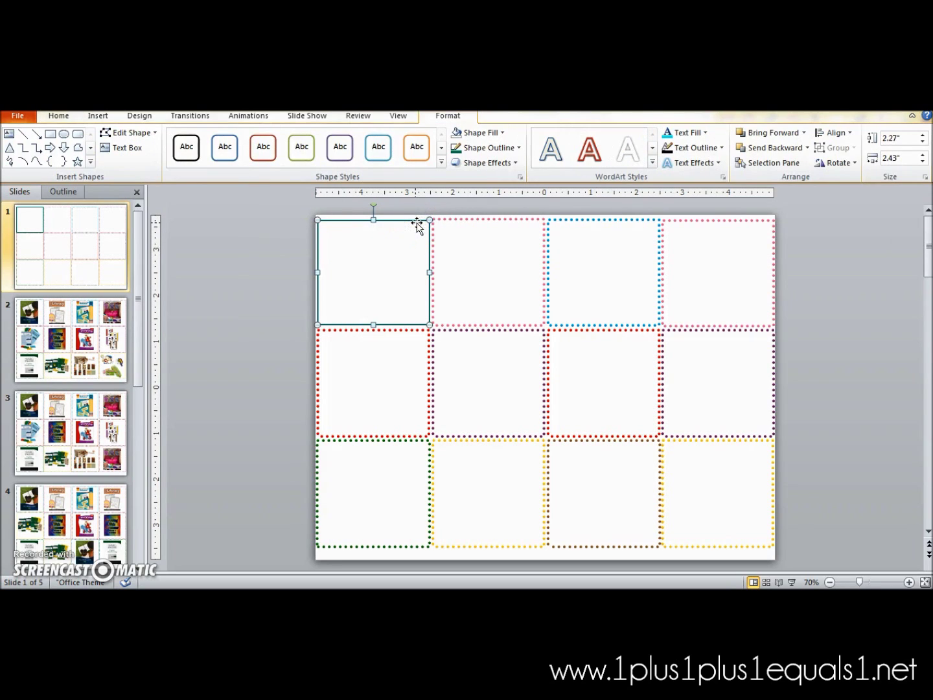
pyautogui.click(518, 148)
pyautogui.moveTo(489, 334)
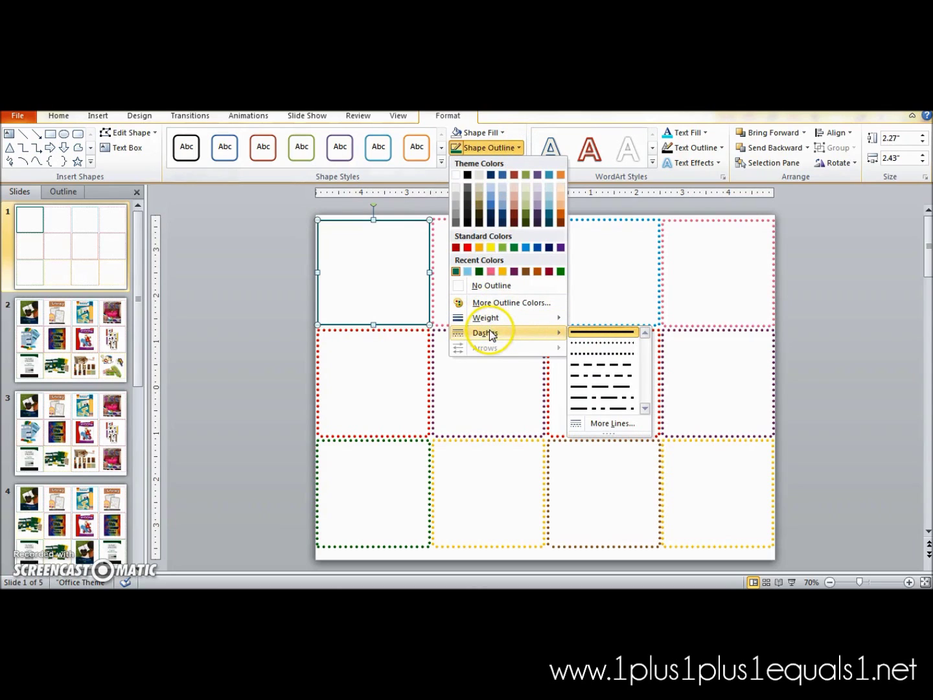
pyautogui.click(585, 356)
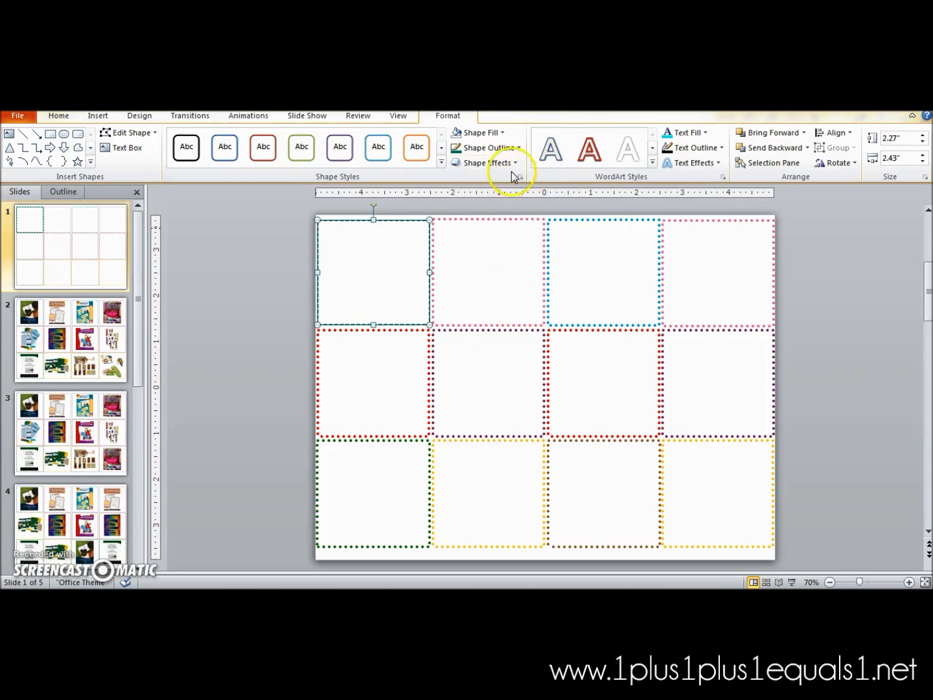
pyautogui.click(512, 147)
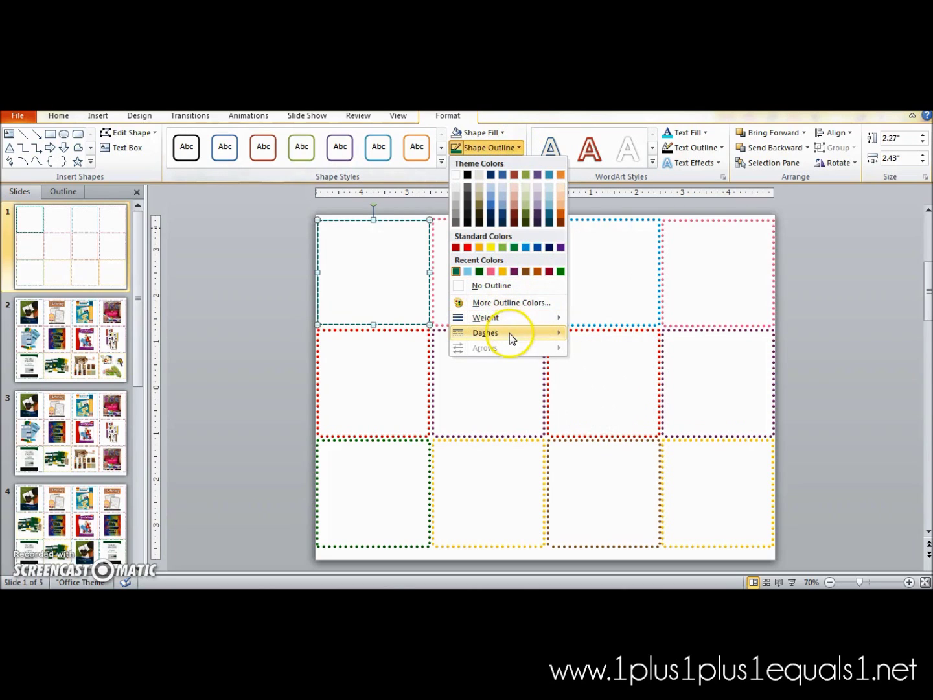
pyautogui.moveTo(512, 317)
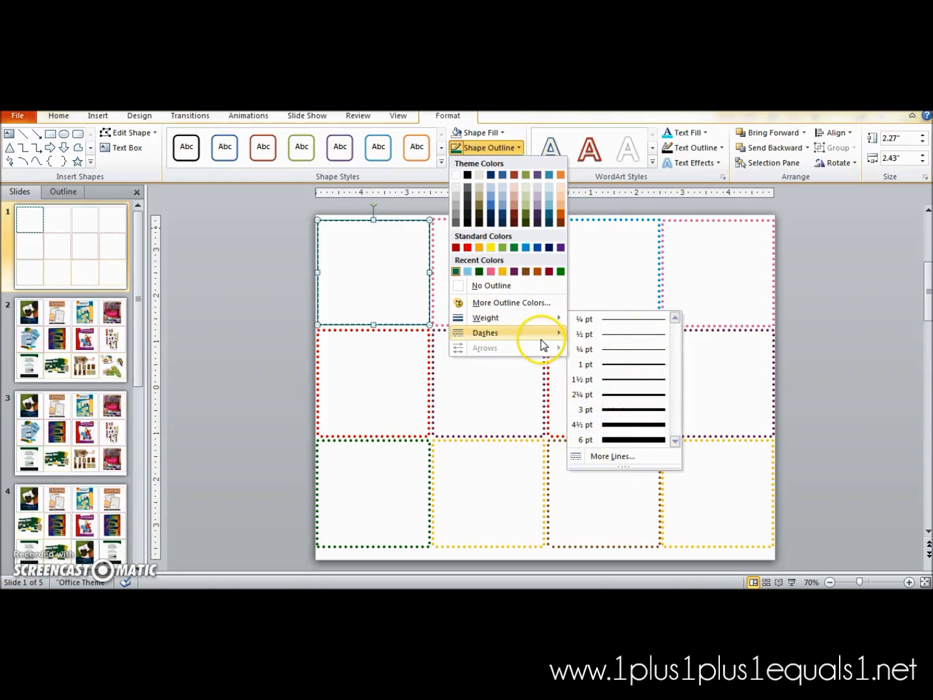
pyautogui.click(608, 422)
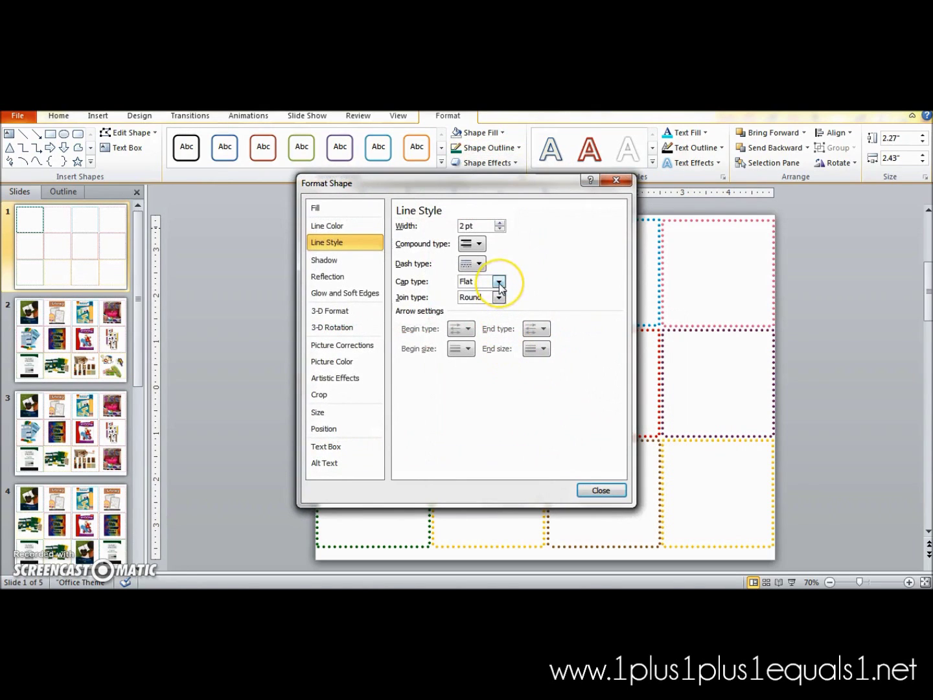
# Set the outline to 2.5 pt round dots with round end caps
pyautogui.click(498, 283)
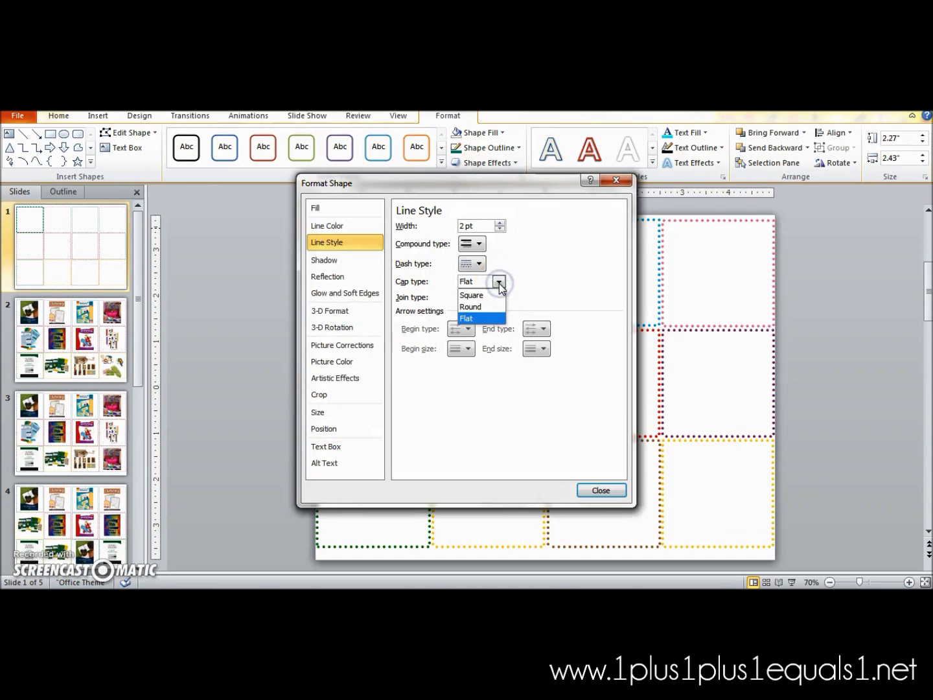
pyautogui.click(487, 307)
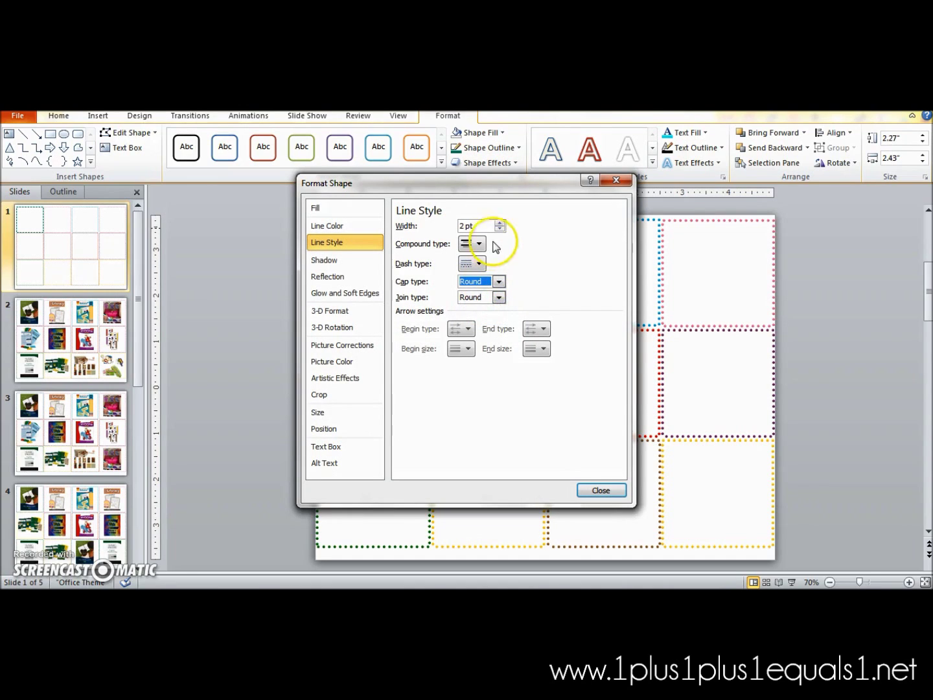
pyautogui.click(500, 222)
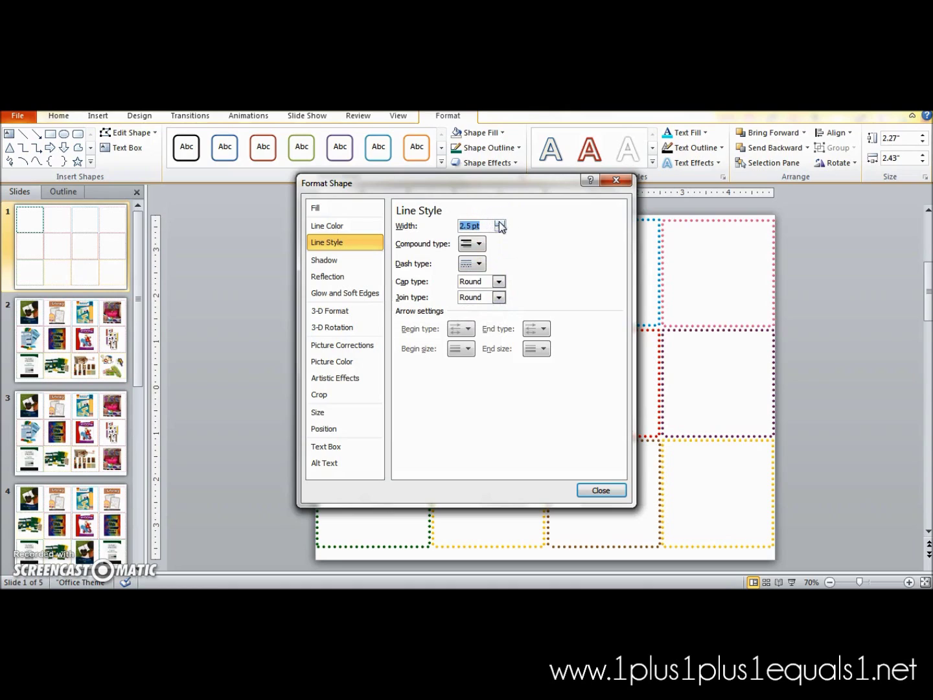
pyautogui.click(479, 264)
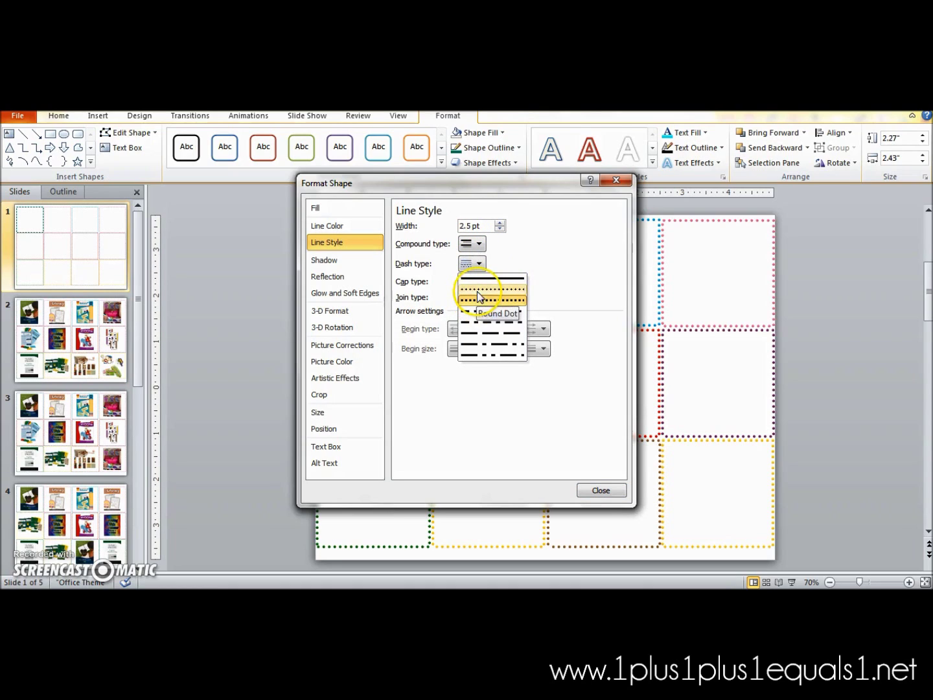
pyautogui.click(481, 299)
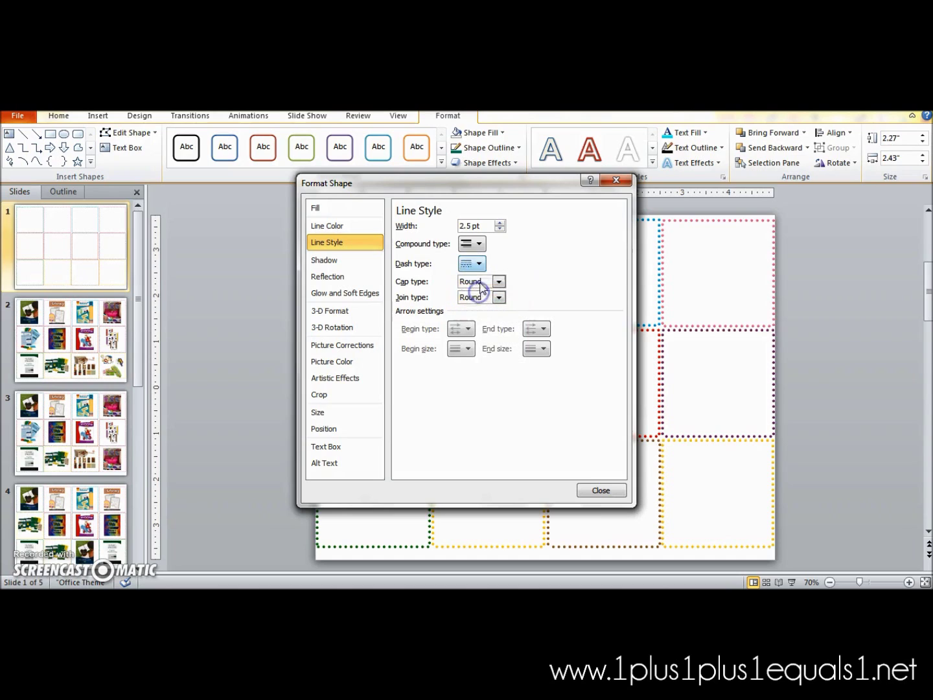
pyautogui.click(614, 179)
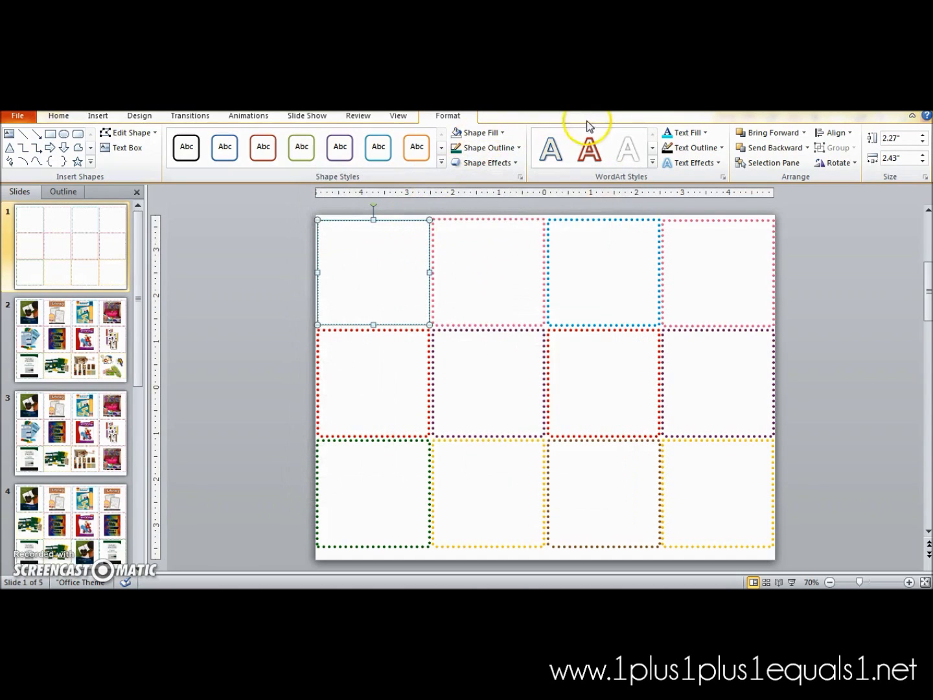
# Set the top-left box's outline width to 5 pt
pyautogui.click(519, 148)
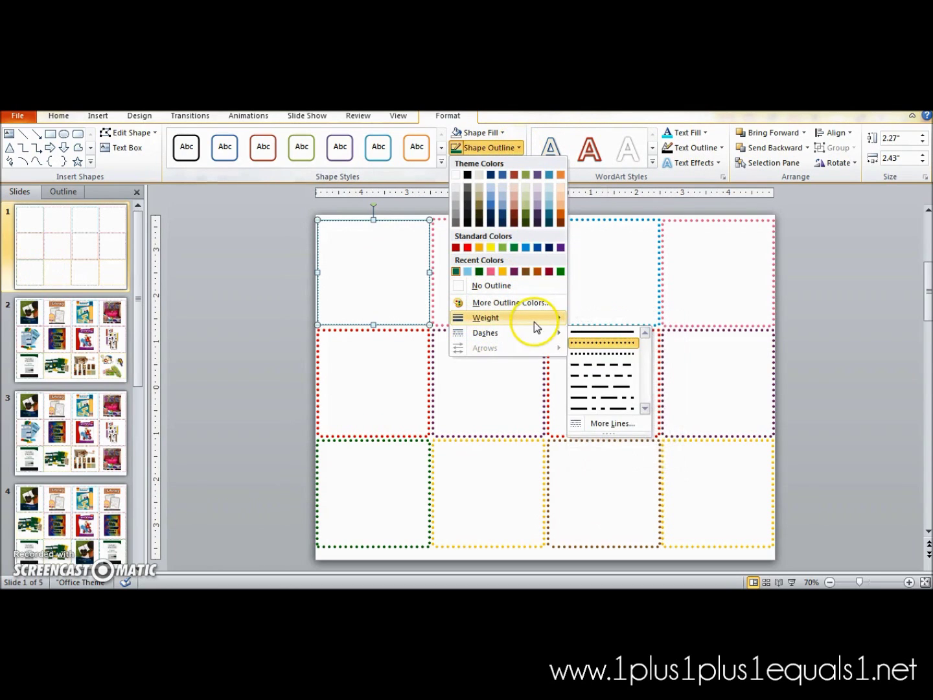
pyautogui.click(605, 456)
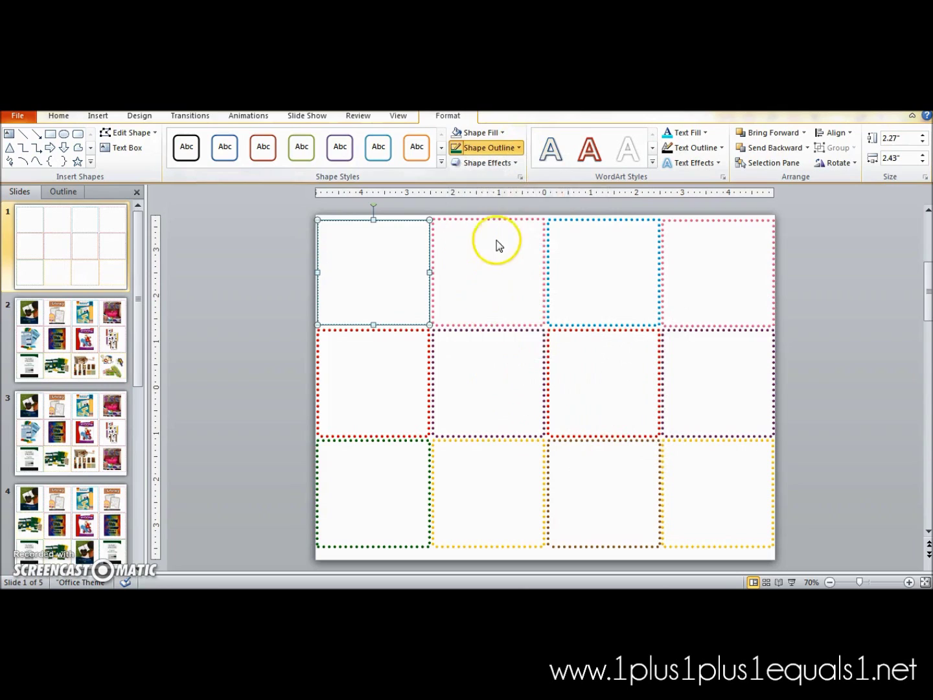
pyautogui.click(501, 223)
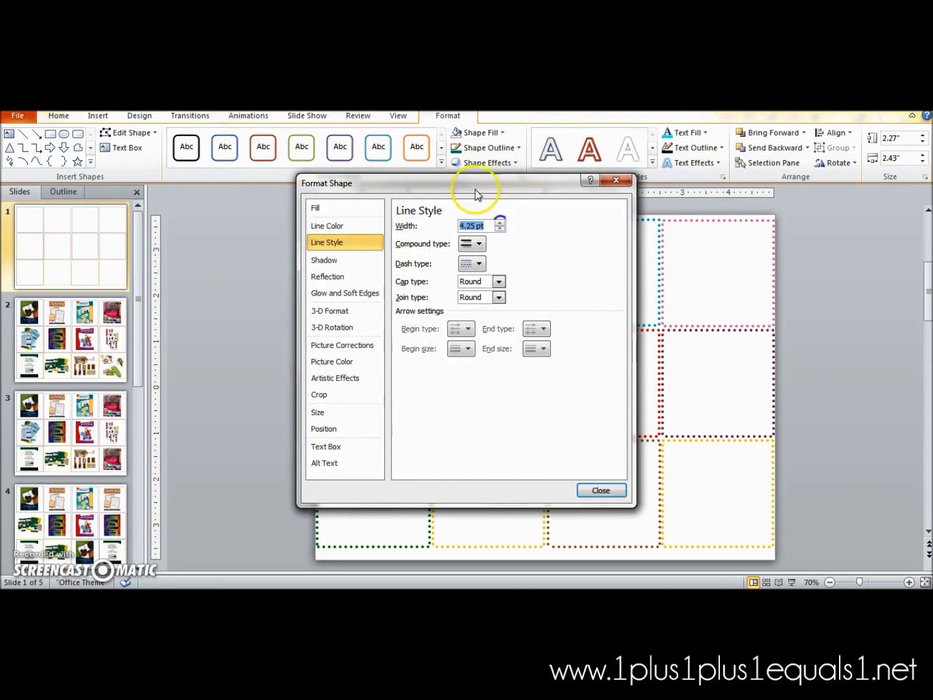
pyautogui.moveTo(476, 194); pyautogui.dragTo(635, 202)
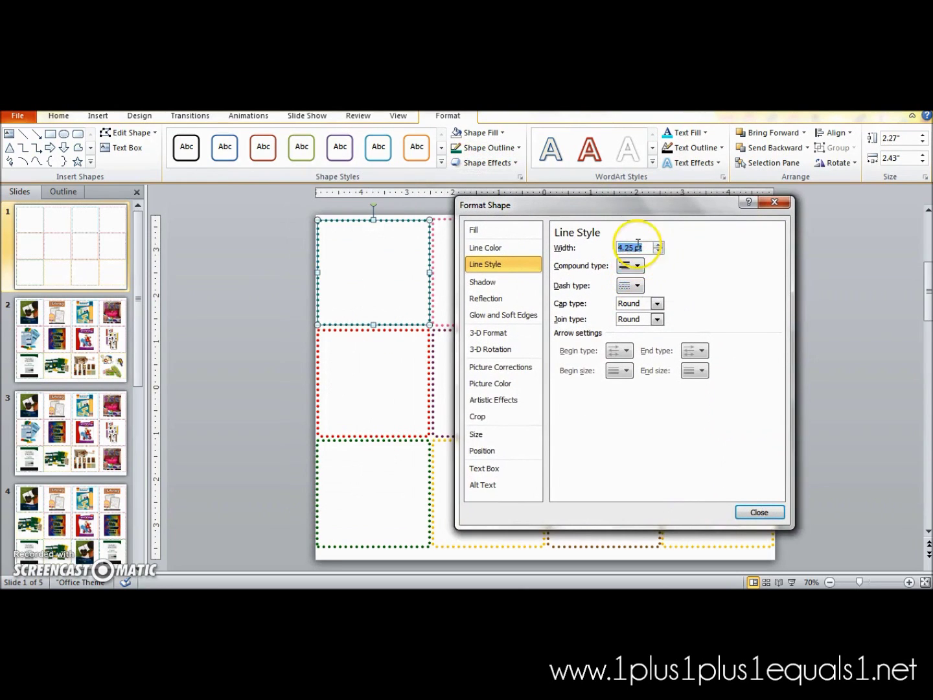
pyautogui.click(659, 244)
pyautogui.click(659, 244)
pyautogui.click(658, 244)
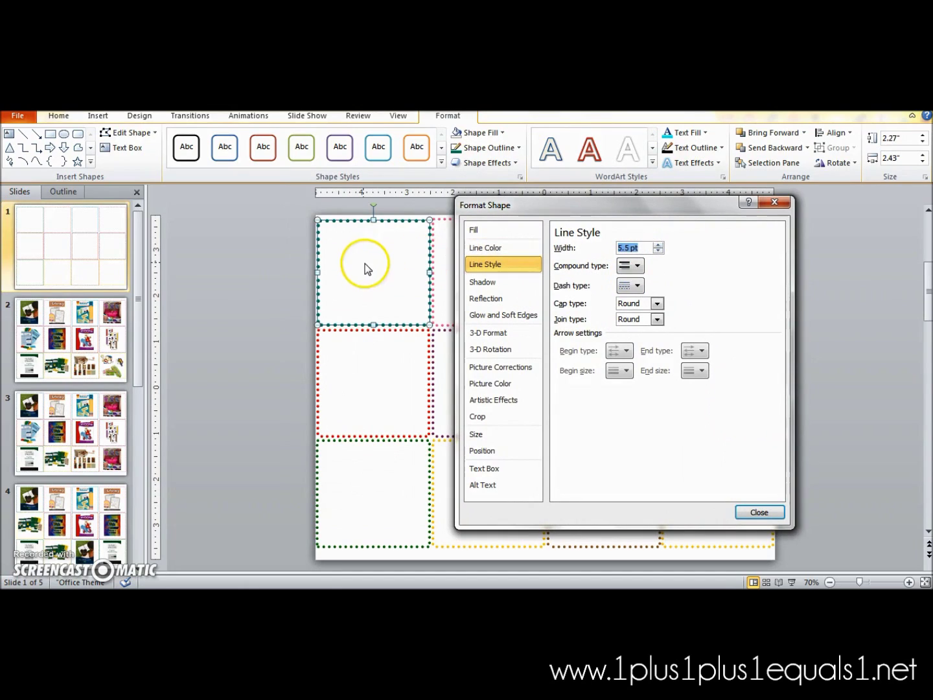
pyautogui.click(658, 251)
pyautogui.click(658, 252)
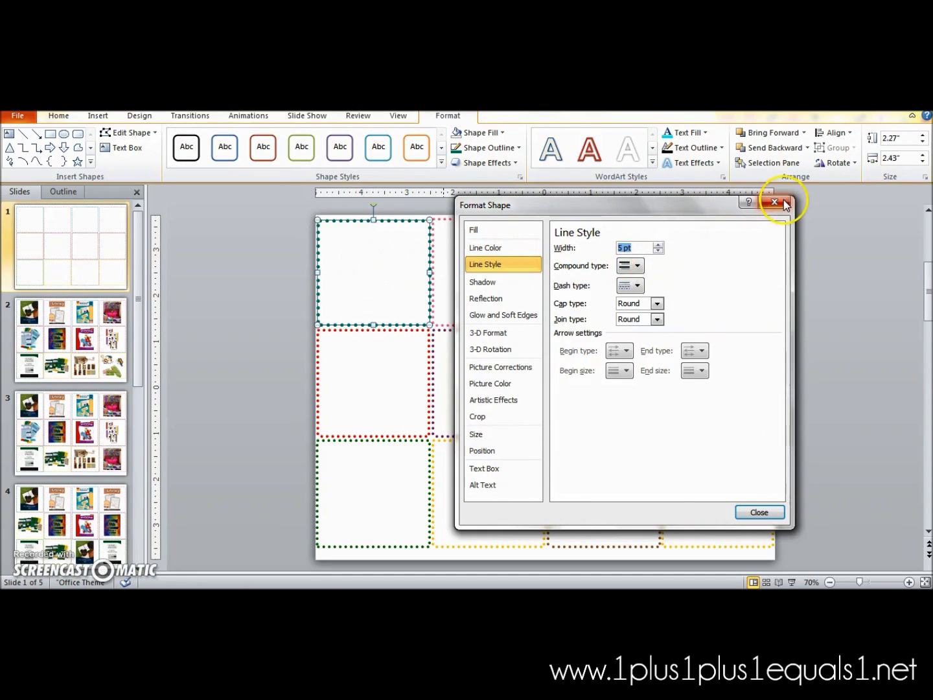
pyautogui.click(763, 206)
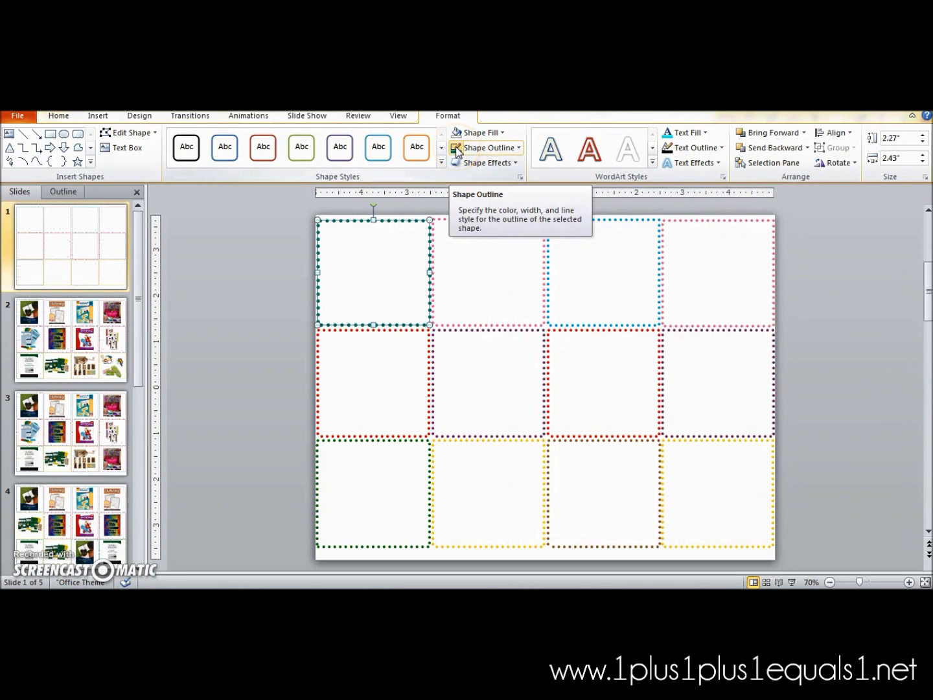
# Change the box's dotted outline colour to pink
pyautogui.click(476, 148)
pyautogui.click(491, 272)
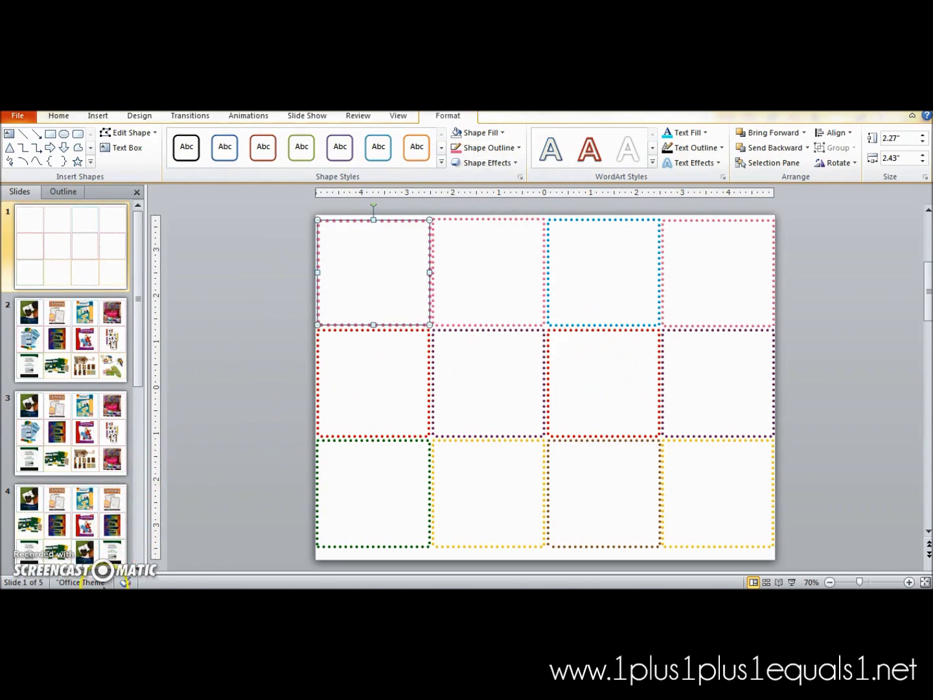
pyautogui.click(91, 518)
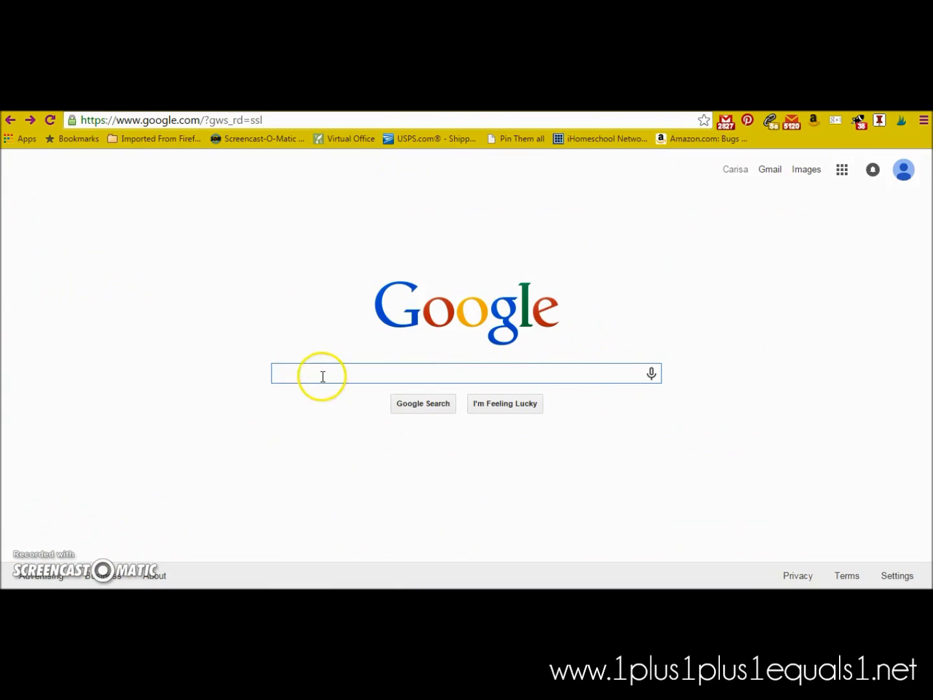
# Search Google Images for 'all about spelling'
pyautogui.write('all')
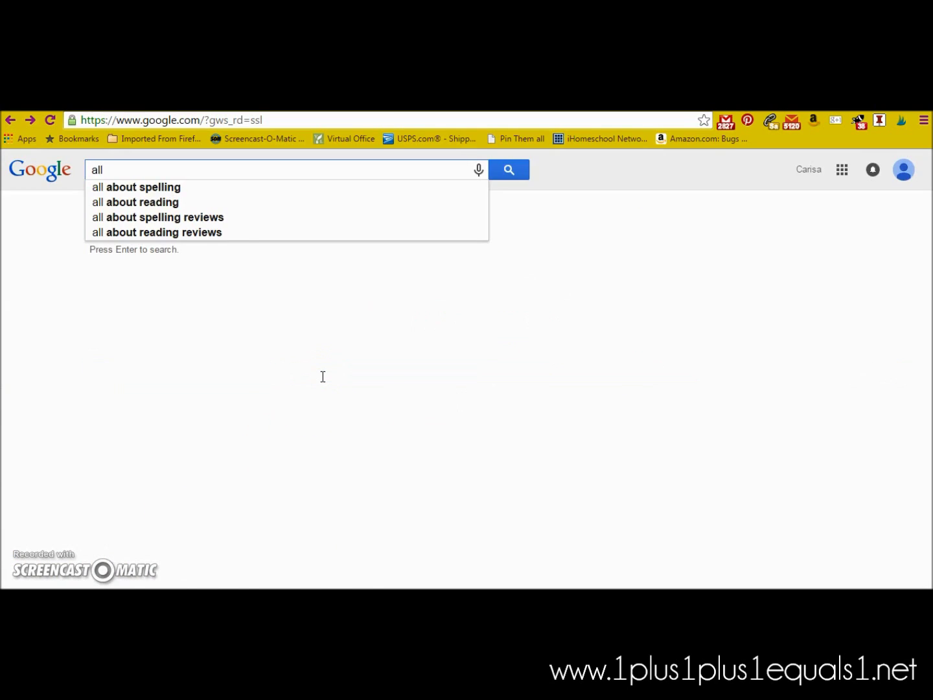
pyautogui.write(' about spelli')
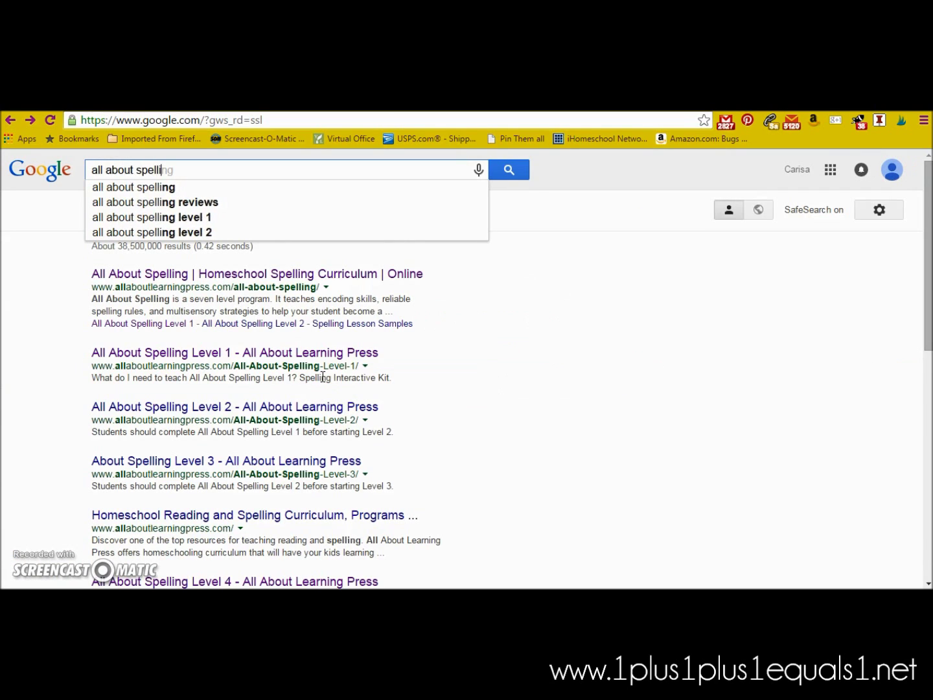
pyautogui.write('ng')
pyautogui.press('Return')
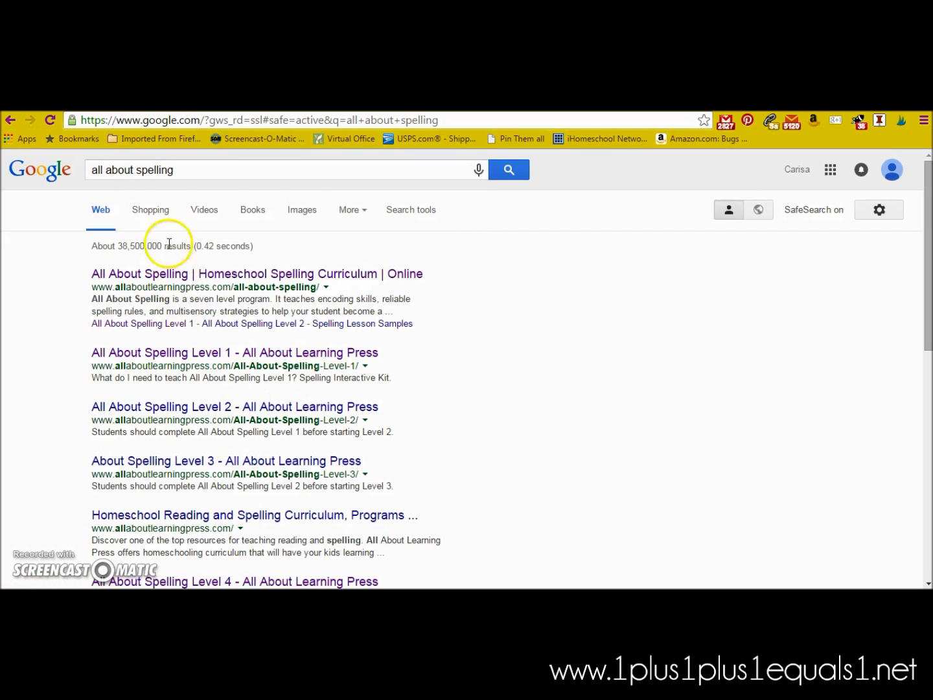
pyautogui.click(304, 211)
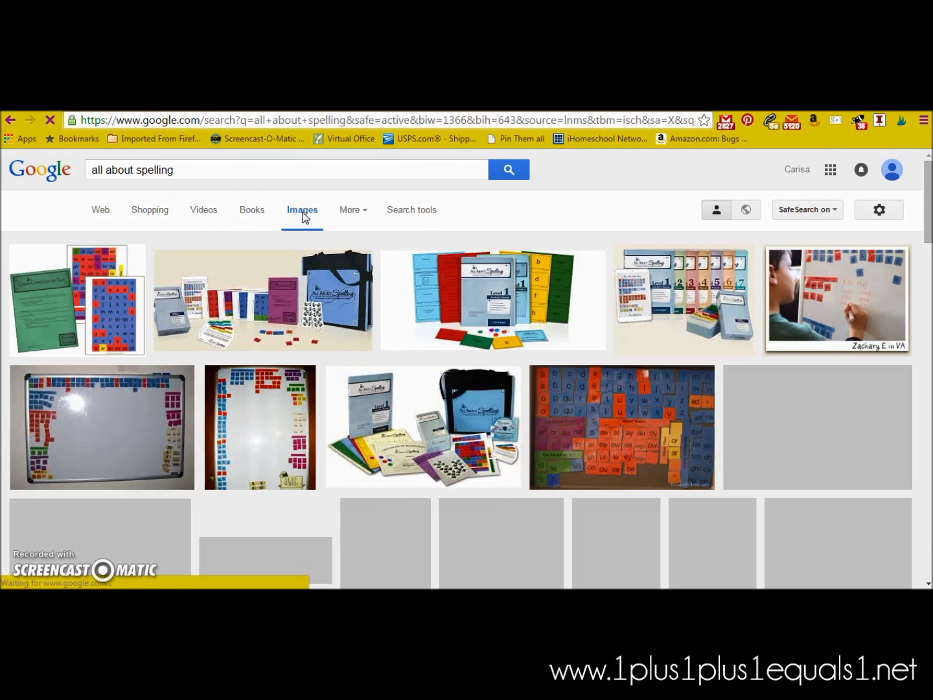
pyautogui.scroll(-3, 631, 408)
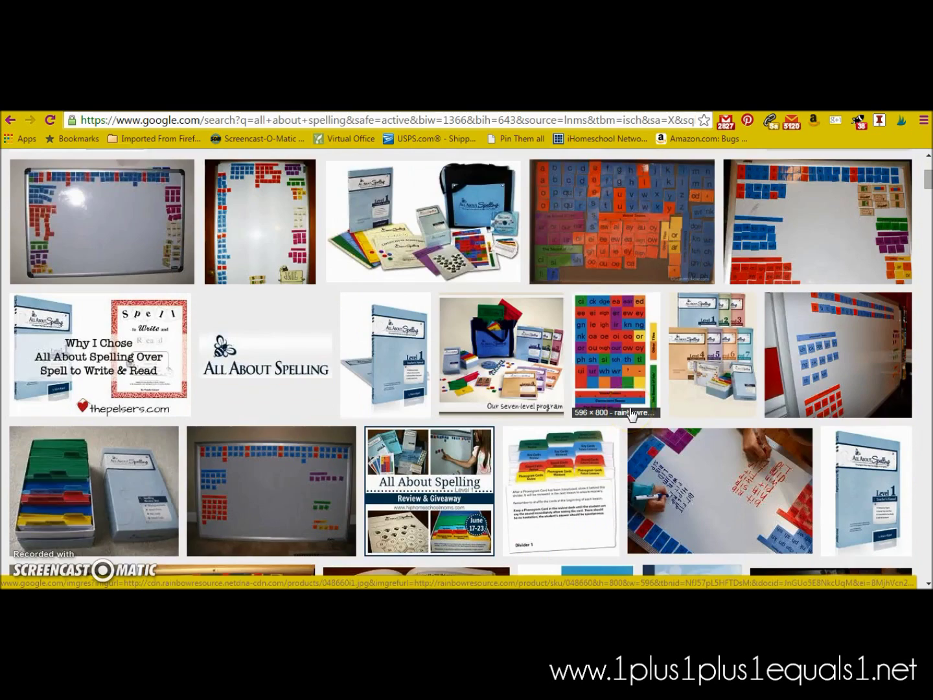
pyautogui.scroll(3, 632, 415)
# Open the Level 1 curriculum picture's large preview and bring up its save options
pyautogui.click(479, 290)
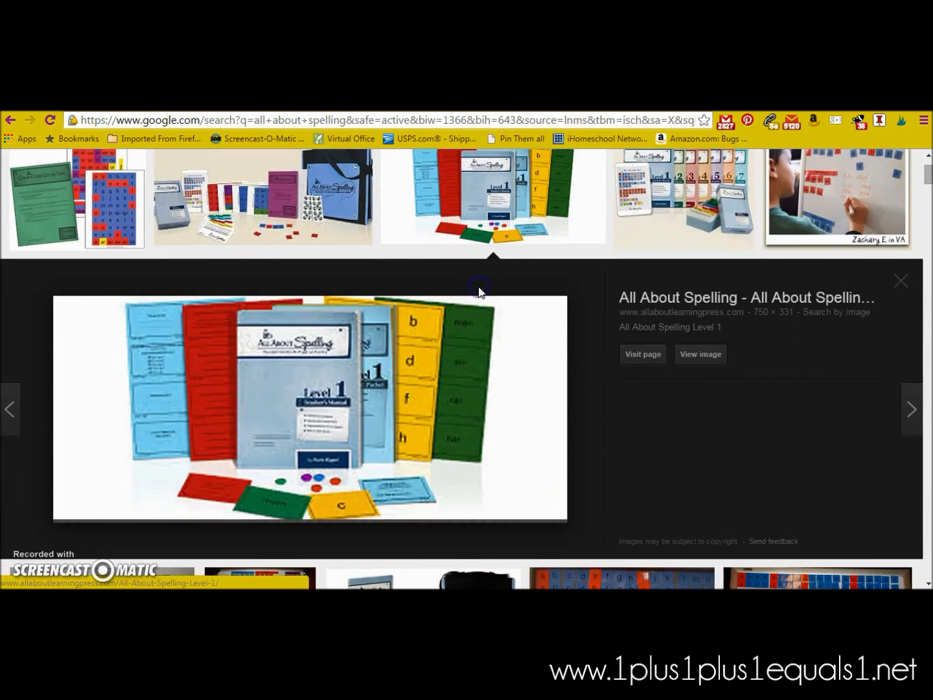
pyautogui.rightClick(381, 390)
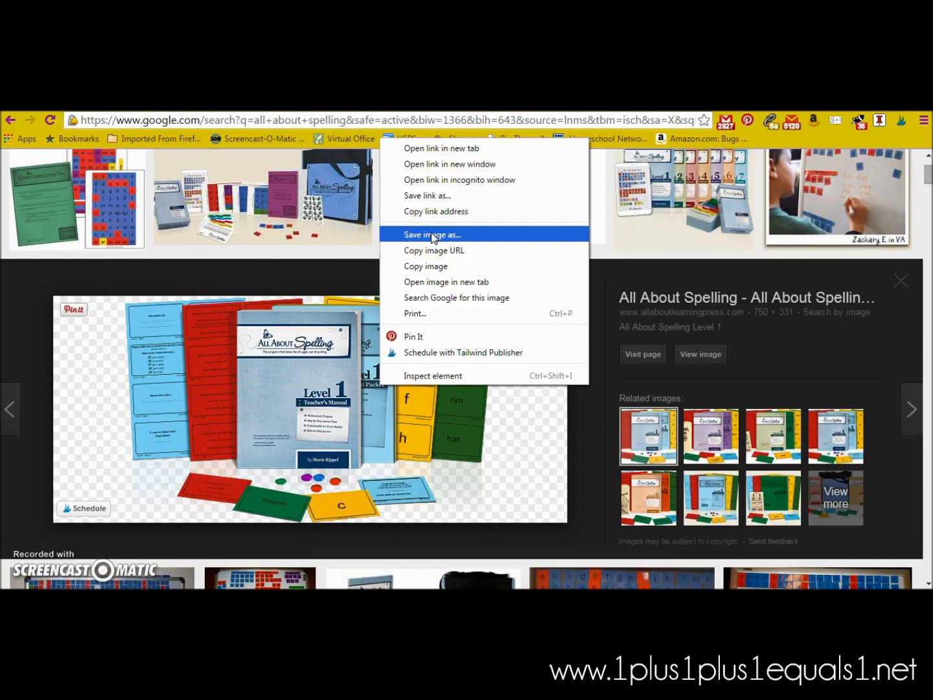
pyautogui.click(425, 381)
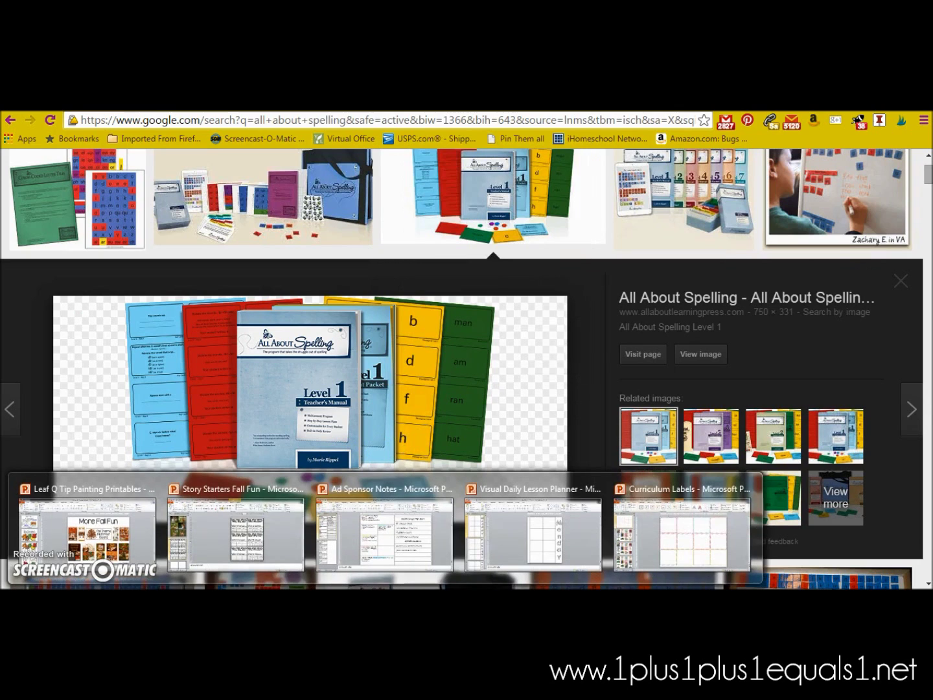
# Insert the AAS 1 picture from Documents > Blog Business > Curriculum onto slide 1 of Curriculum Labels
pyautogui.click(700, 504)
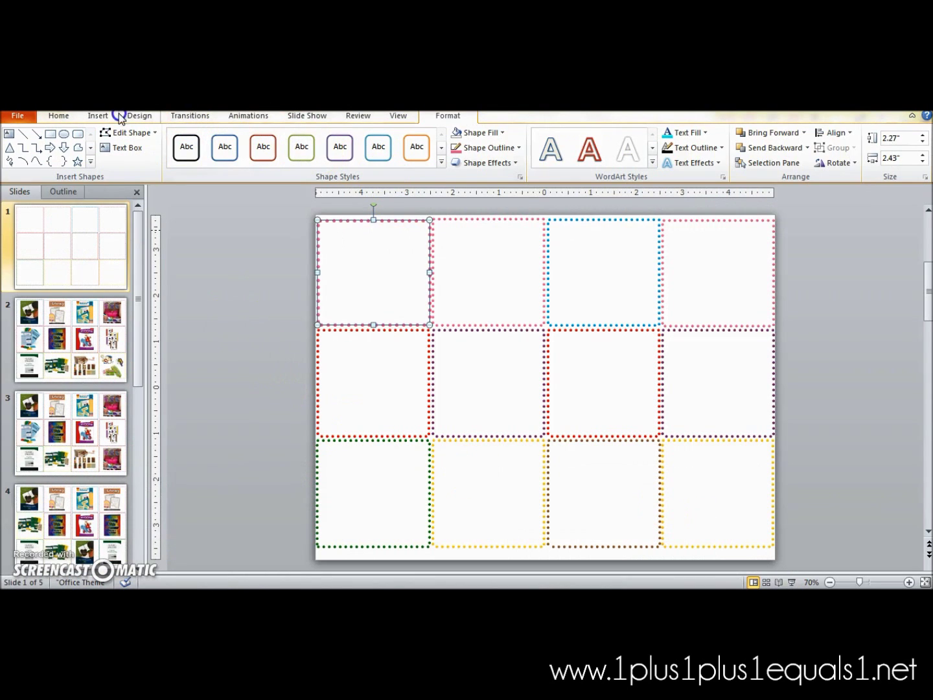
pyautogui.click(98, 116)
pyautogui.click(43, 148)
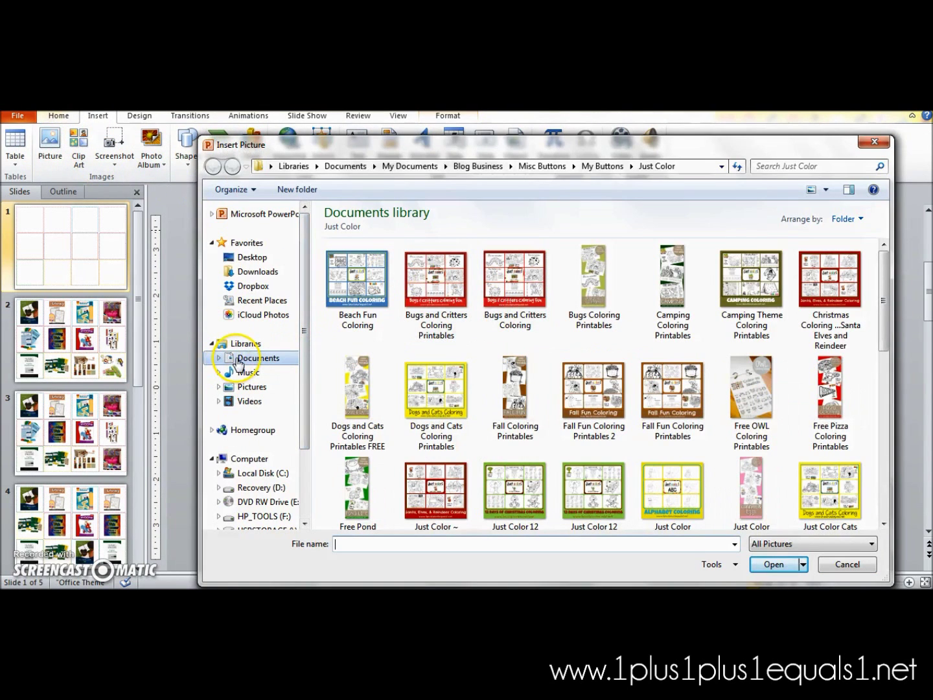
pyautogui.click(238, 360)
pyautogui.doubleClick(461, 256)
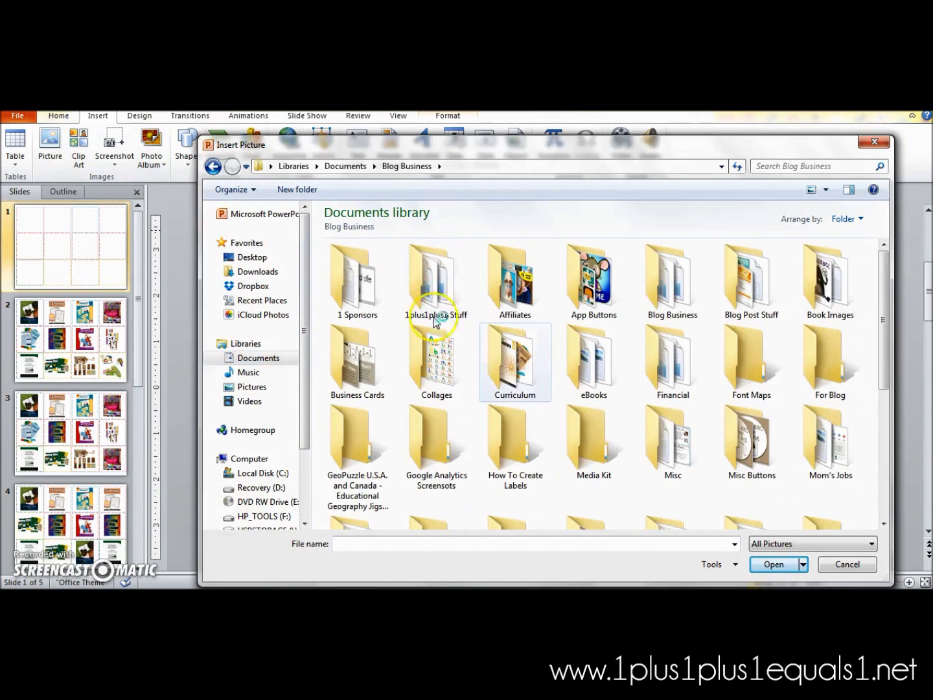
pyautogui.doubleClick(512, 356)
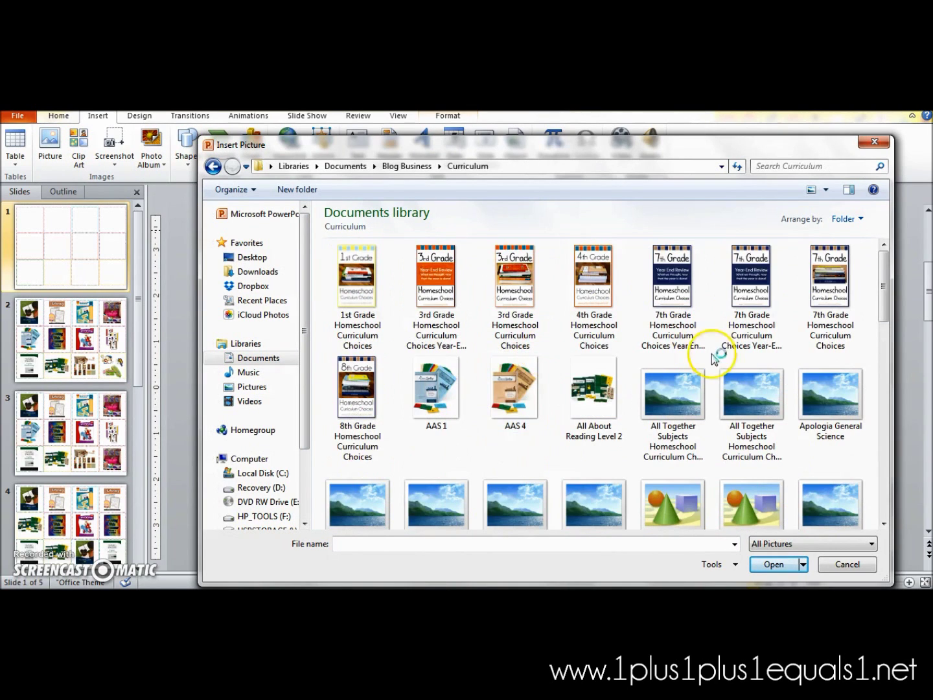
pyautogui.scroll(-3, 619, 392)
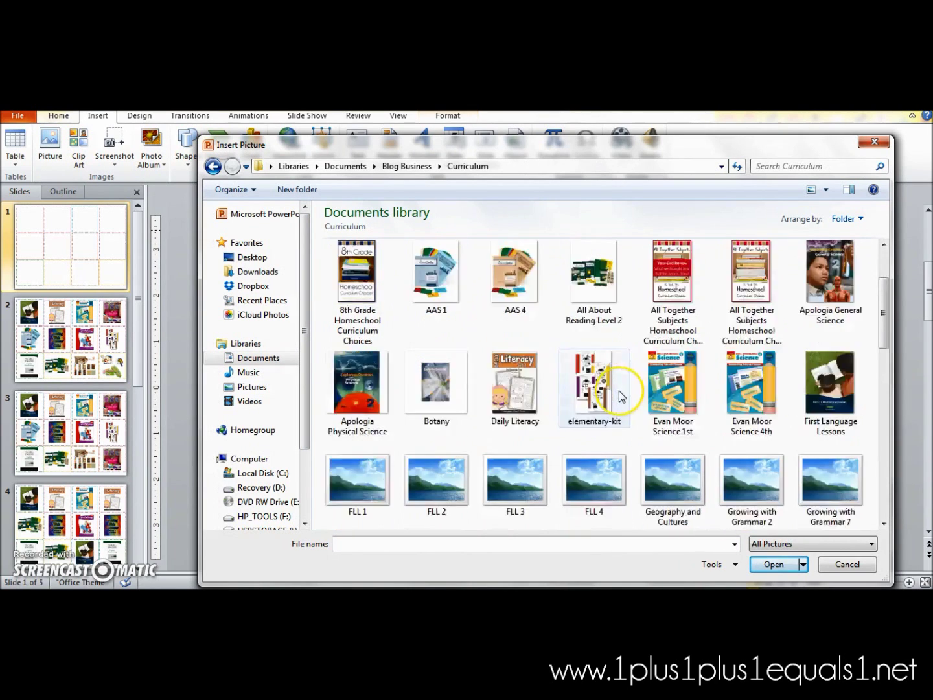
pyautogui.scroll(3, 615, 394)
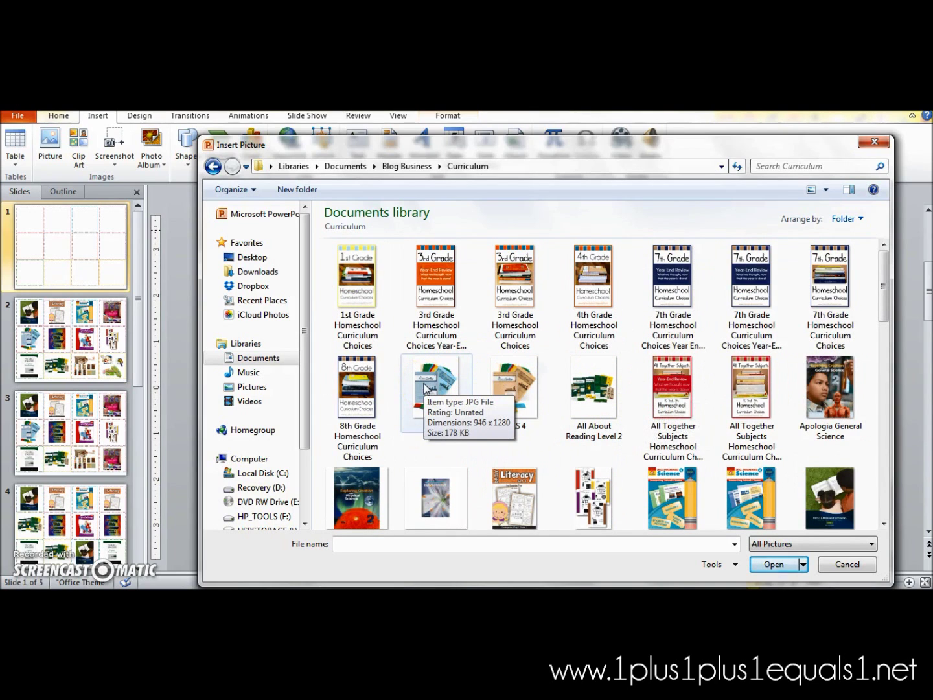
pyautogui.doubleClick(424, 387)
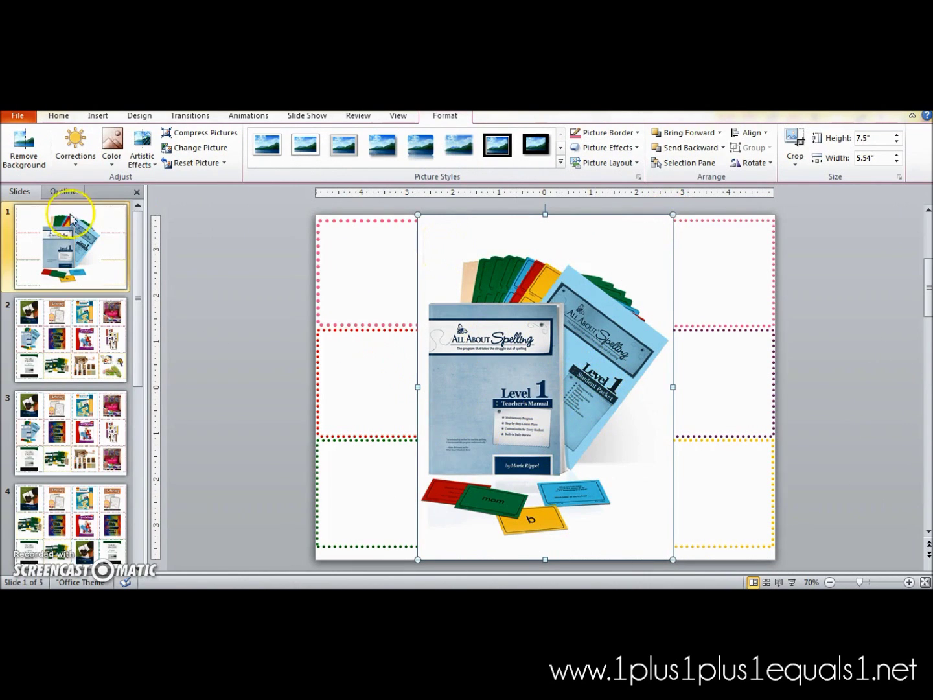
# Make the AAS 1 picture's white background transparent
pyautogui.click(117, 155)
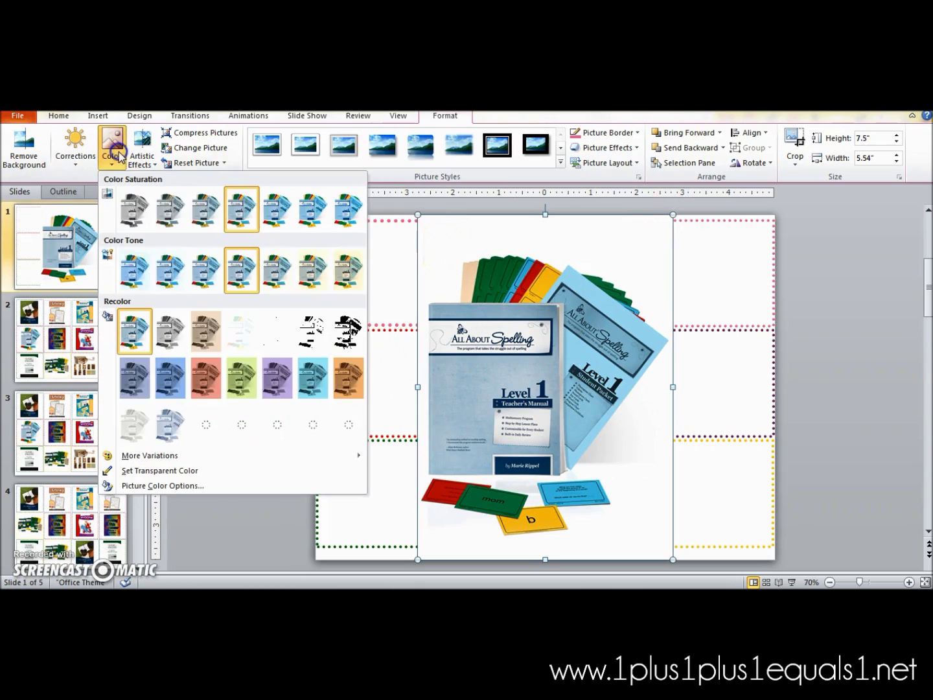
pyautogui.click(155, 472)
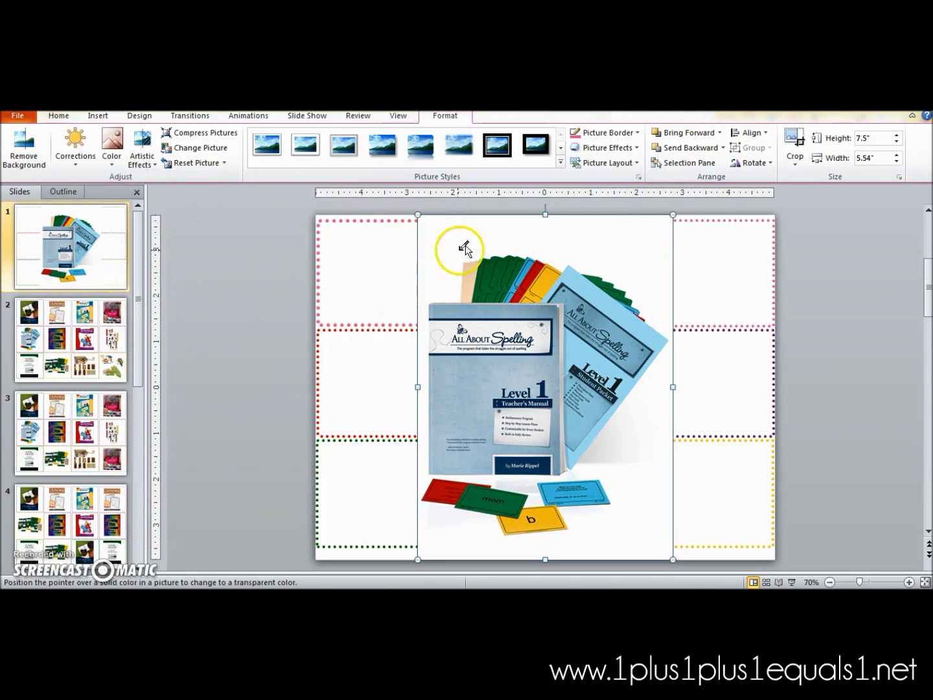
pyautogui.click(460, 251)
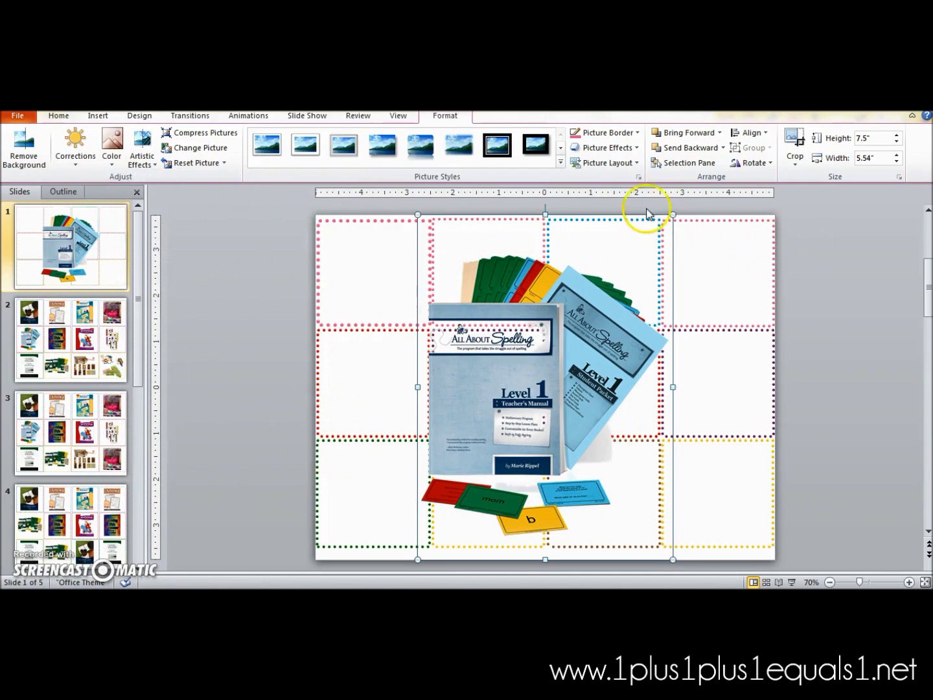
# Shrink the picture to about 2.62 × 1.94 inches and place it in the top-left pink square
pyautogui.moveTo(549, 452); pyautogui.dragTo(508, 439)
pyautogui.moveTo(451, 514); pyautogui.dragTo(372, 287)
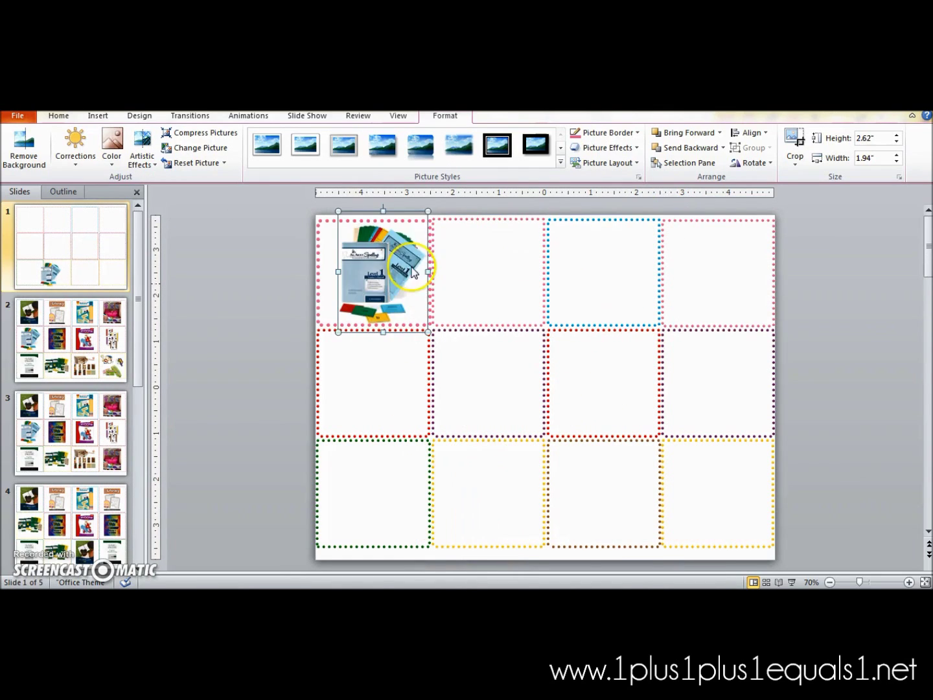
pyautogui.rightClick(375, 255)
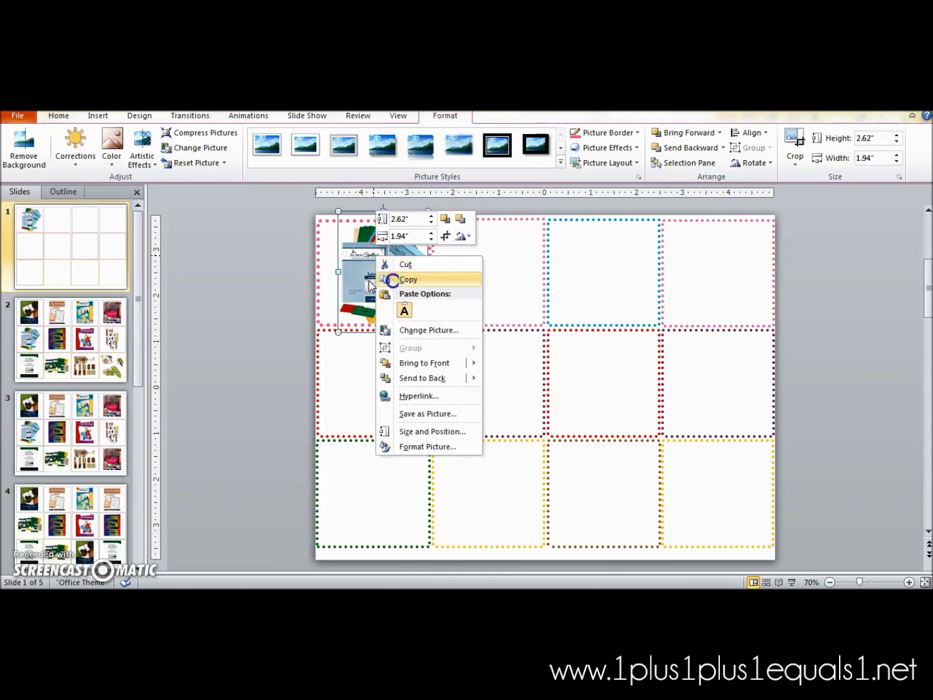
# Copy the spelling picture and paste the duplicate into the second top square
pyautogui.click(403, 279)
pyautogui.rightClick(230, 280)
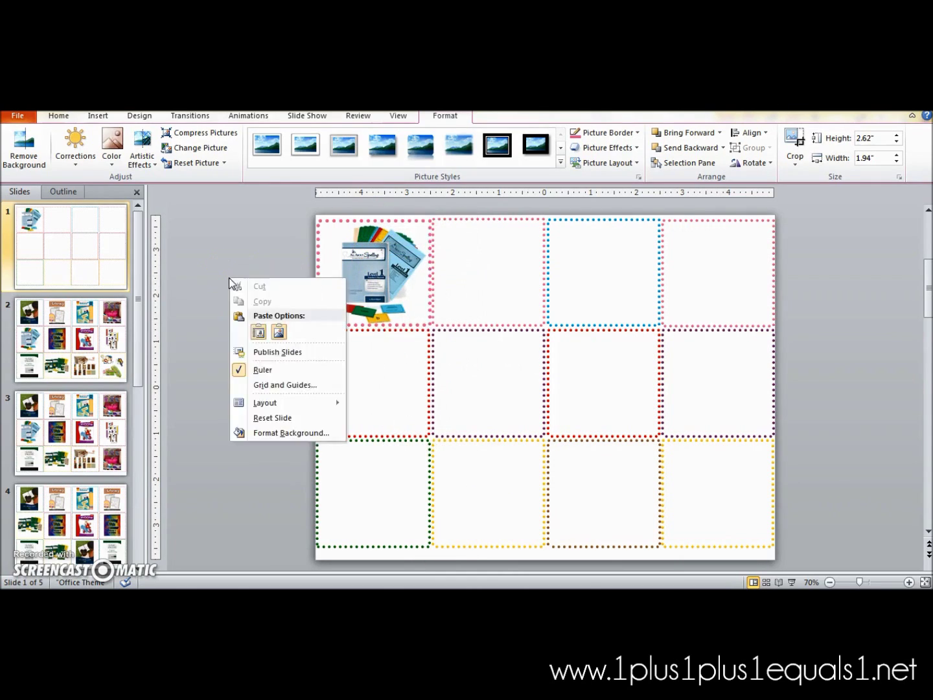
pyautogui.click(258, 334)
pyautogui.moveTo(389, 275); pyautogui.dragTo(494, 272)
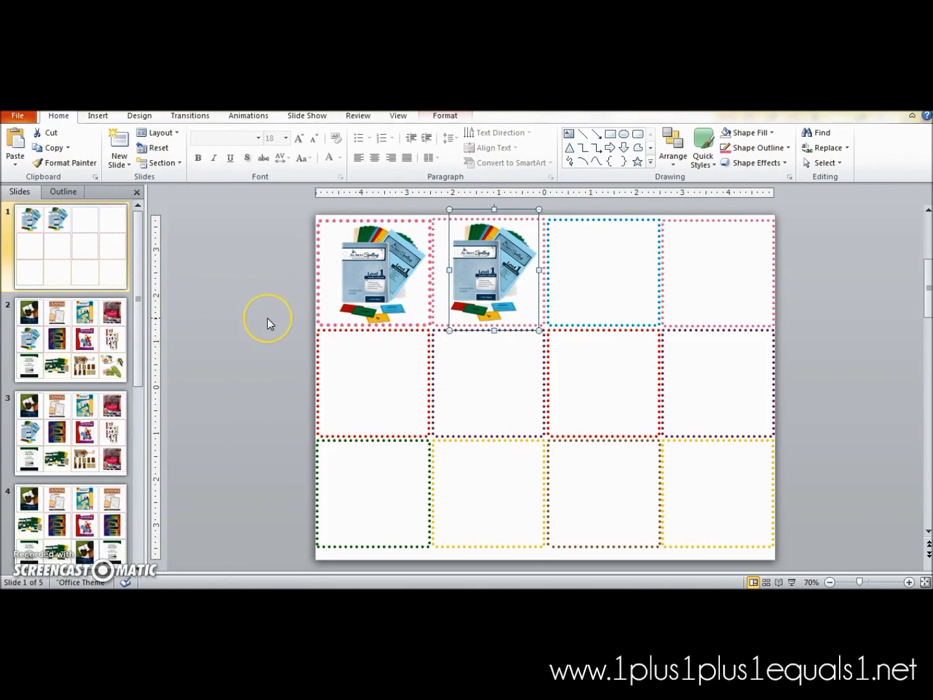
pyautogui.click(388, 312)
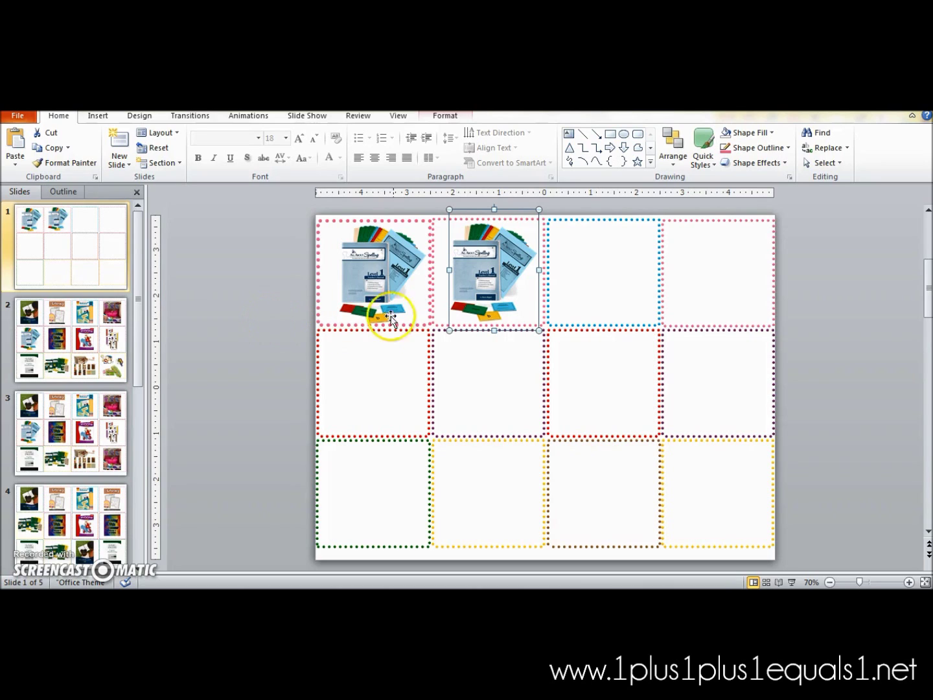
pyautogui.click(491, 237)
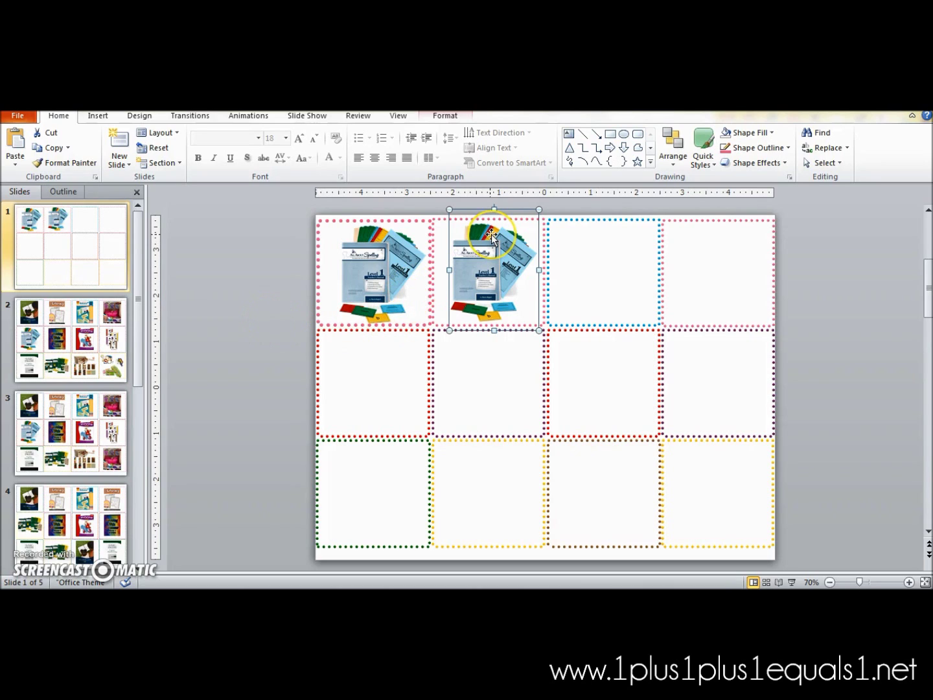
# Add an 'All About Spelling' text box label and move it onto the first picture
pyautogui.click(95, 118)
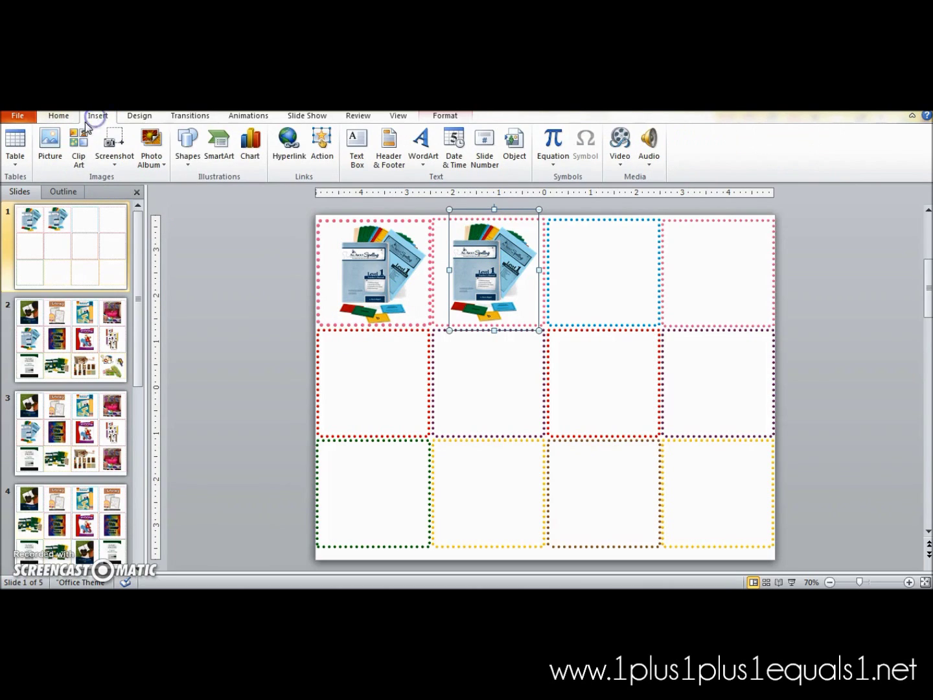
pyautogui.click(357, 148)
pyautogui.moveTo(323, 338); pyautogui.dragTo(420, 368)
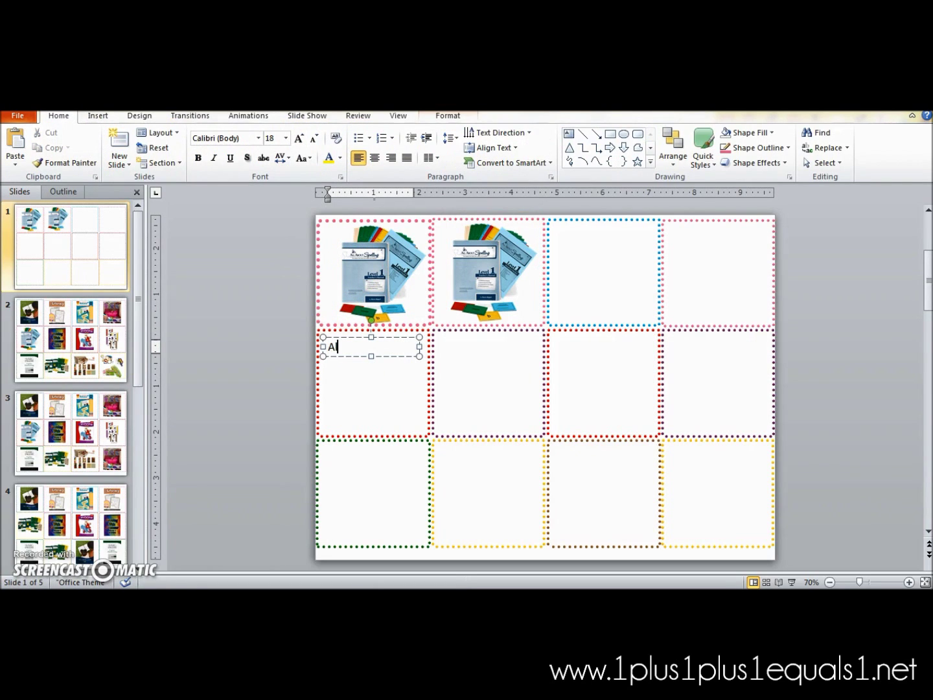
pyautogui.write('All About')
pyautogui.click(417, 363)
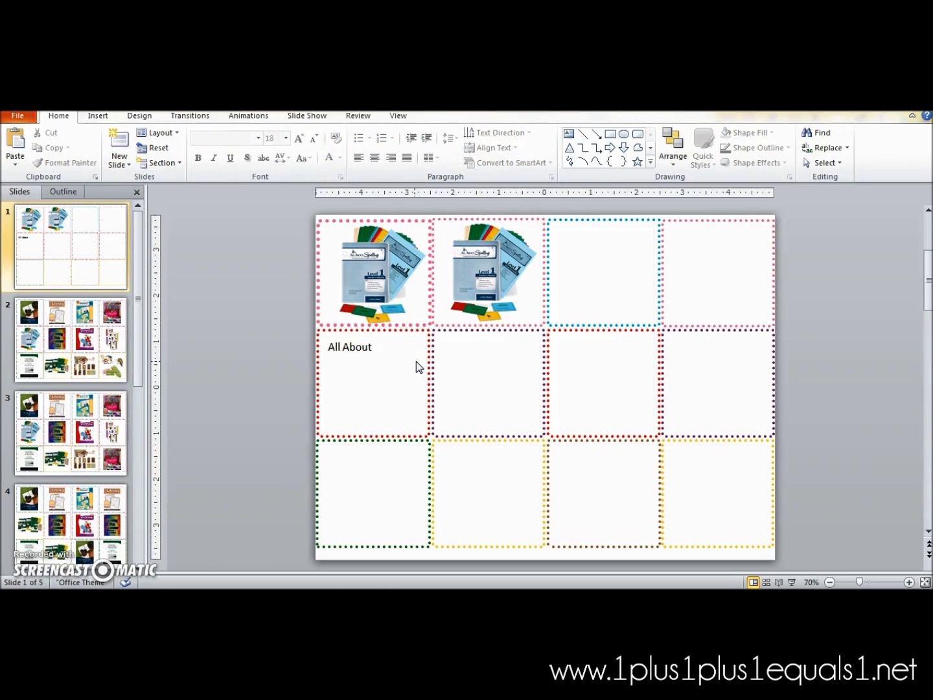
pyautogui.click(372, 347)
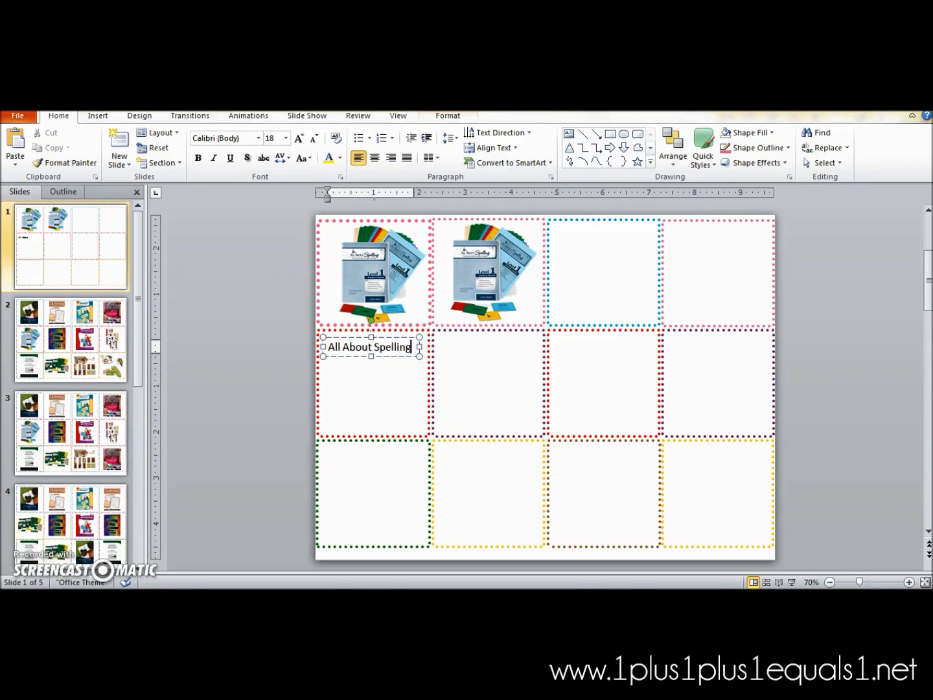
pyautogui.click(238, 338)
pyautogui.doubleClick(354, 347)
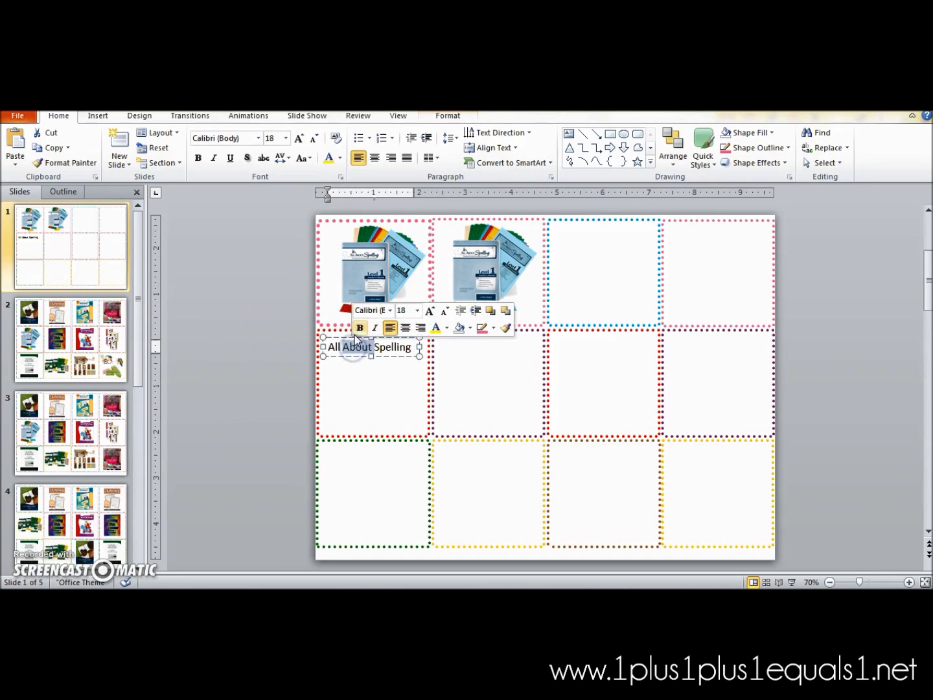
pyautogui.moveTo(355, 338); pyautogui.dragTo(356, 269)
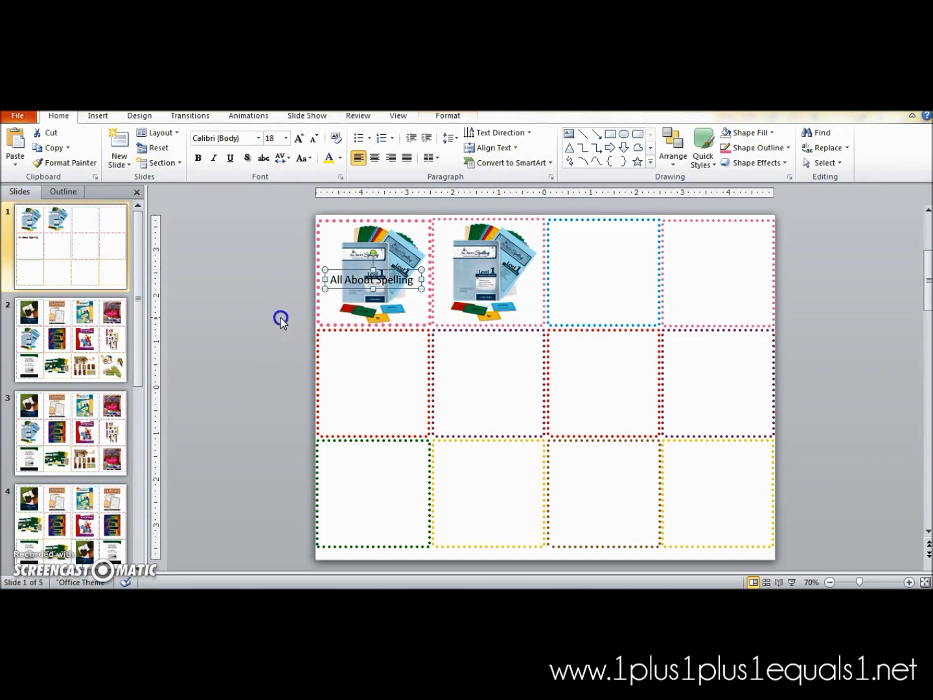
pyautogui.click(281, 319)
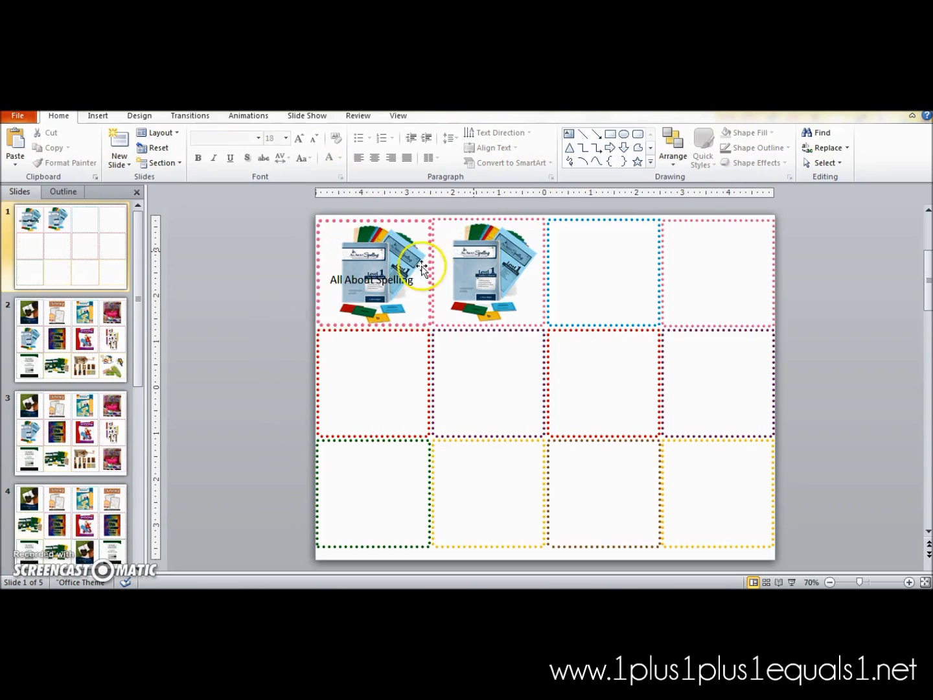
pyautogui.click(68, 356)
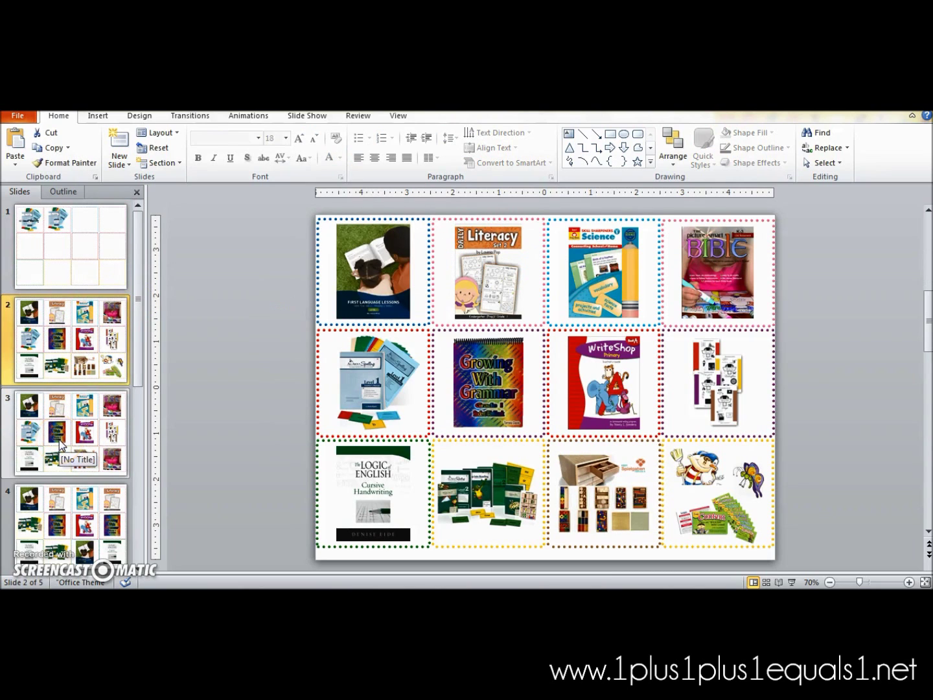
pyautogui.click(60, 443)
pyautogui.scroll(-1, 76, 443)
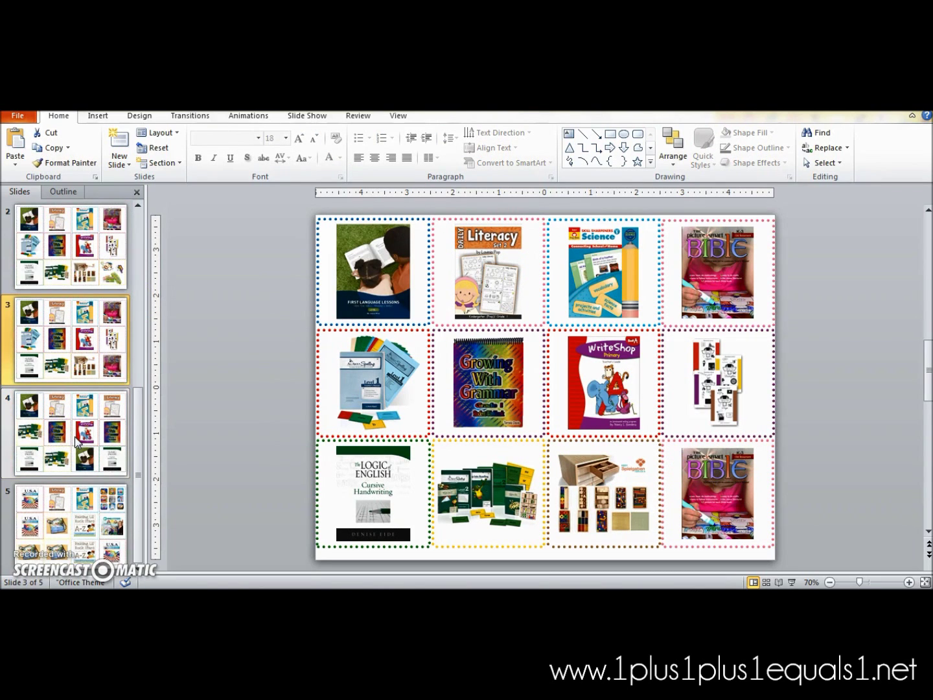
pyautogui.scroll(1, 76, 443)
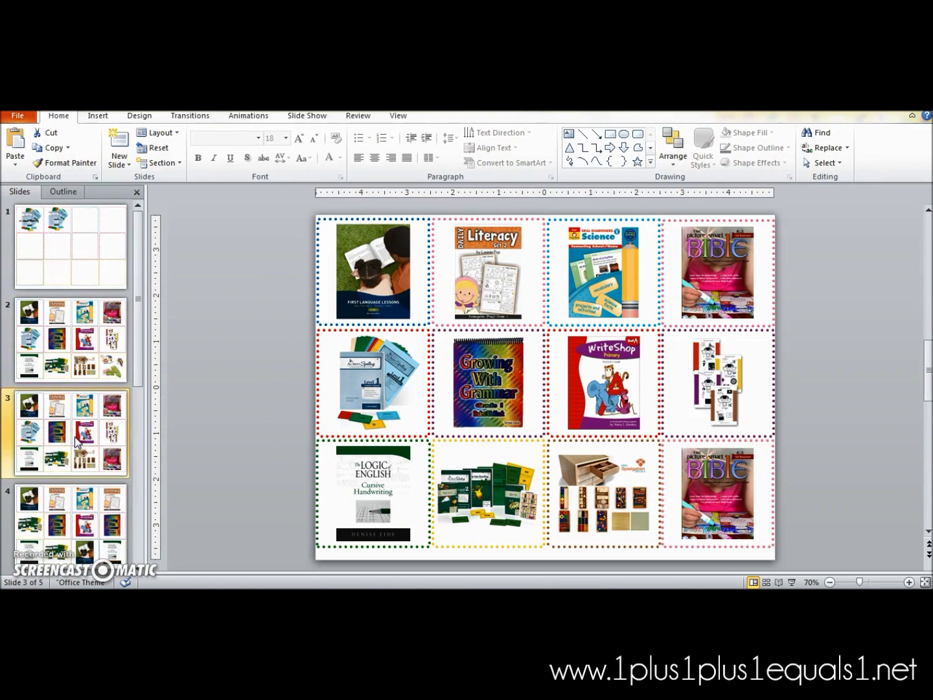
pyautogui.click(63, 303)
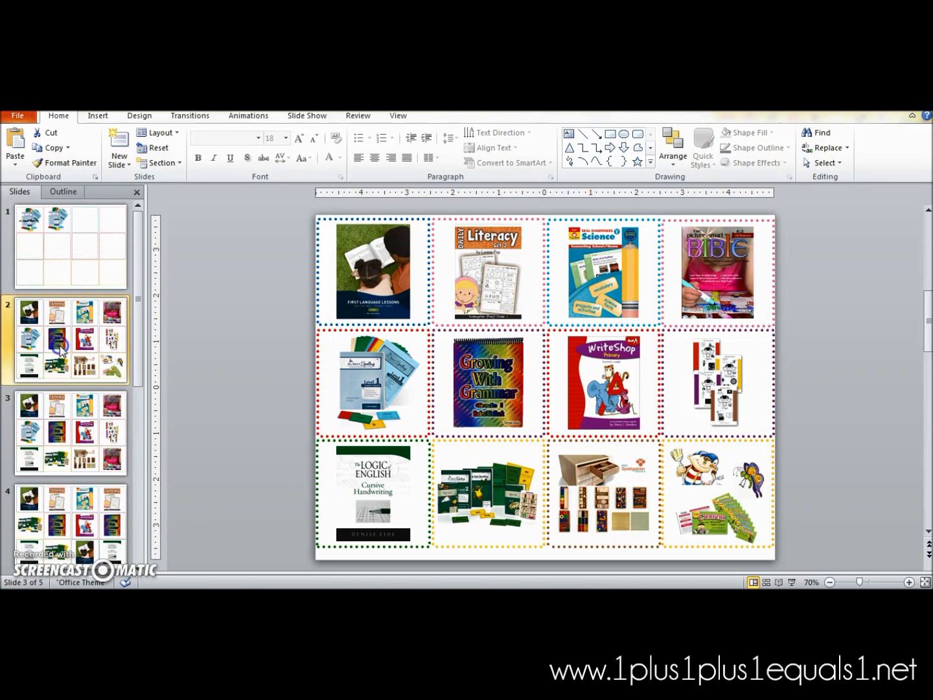
pyautogui.click(54, 372)
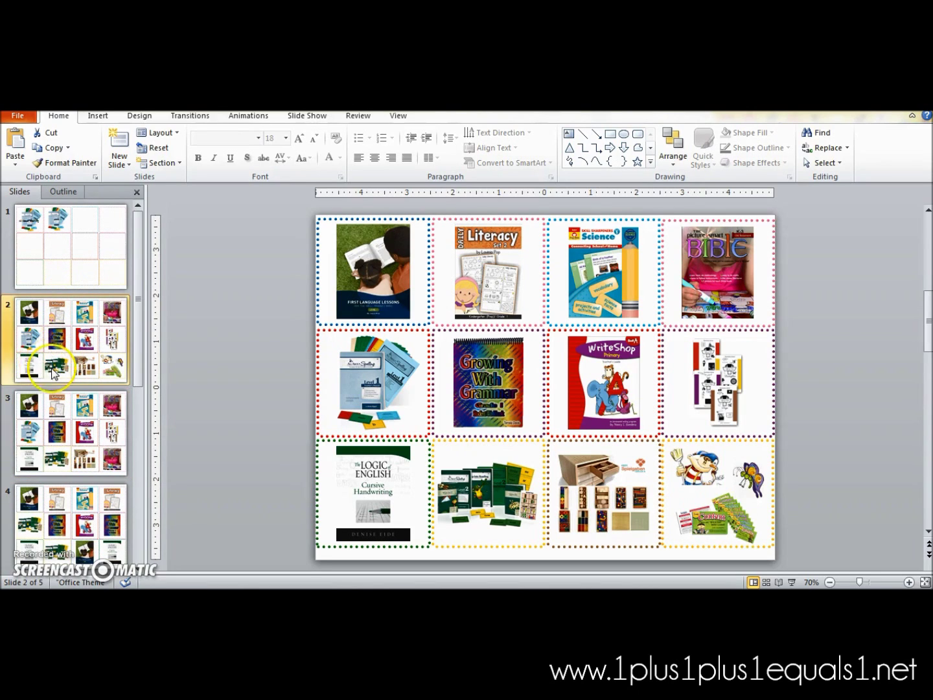
pyautogui.click(43, 276)
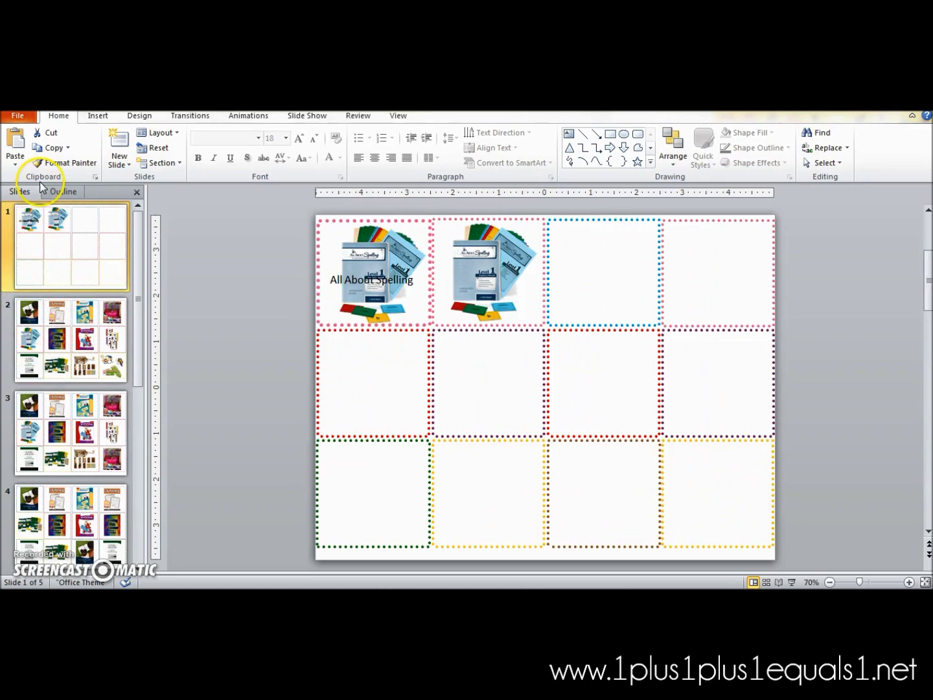